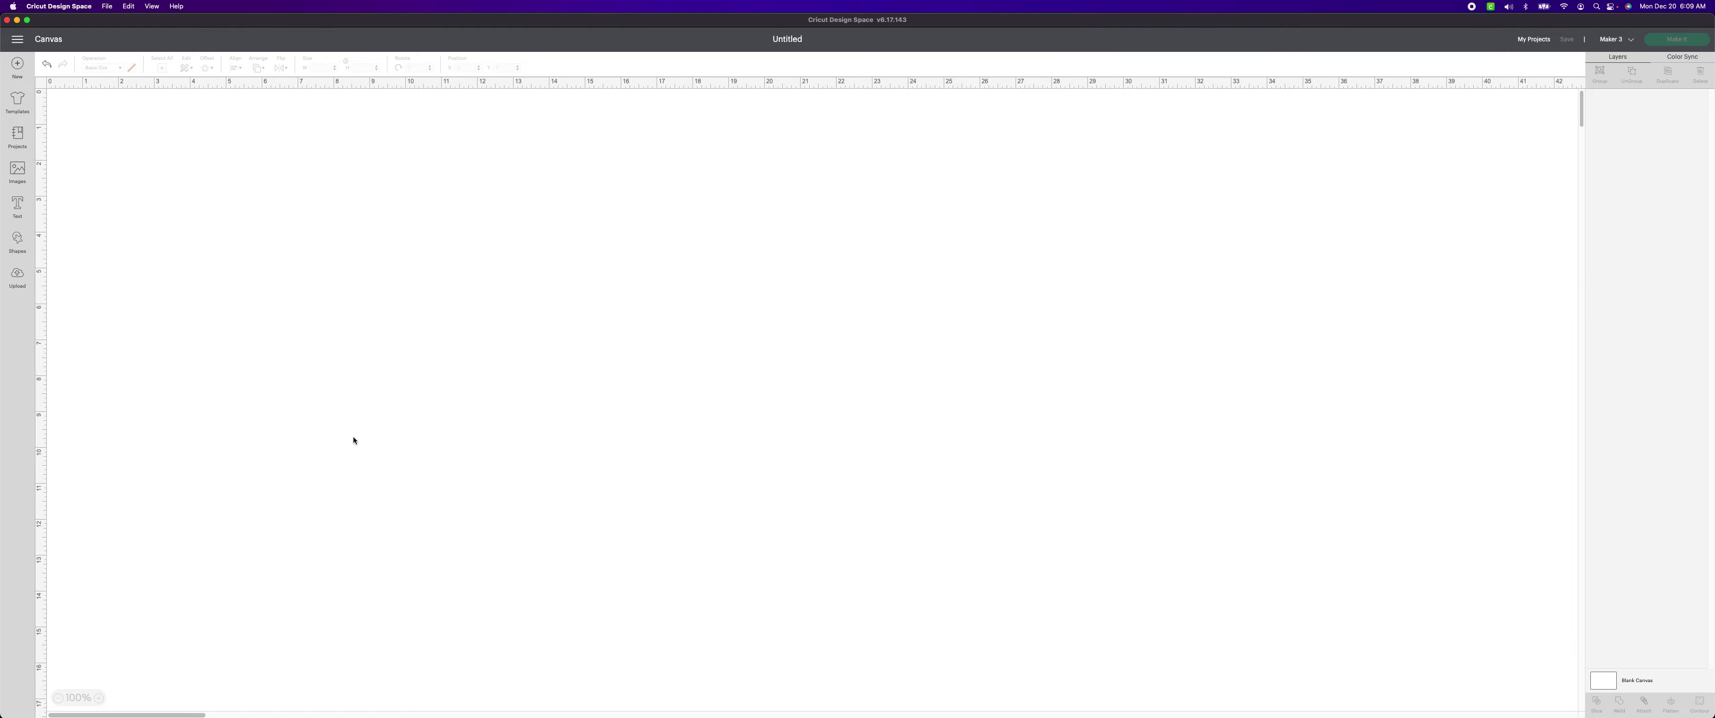
# Open the Upload page from the left sidebar
pyautogui.click(17, 276)
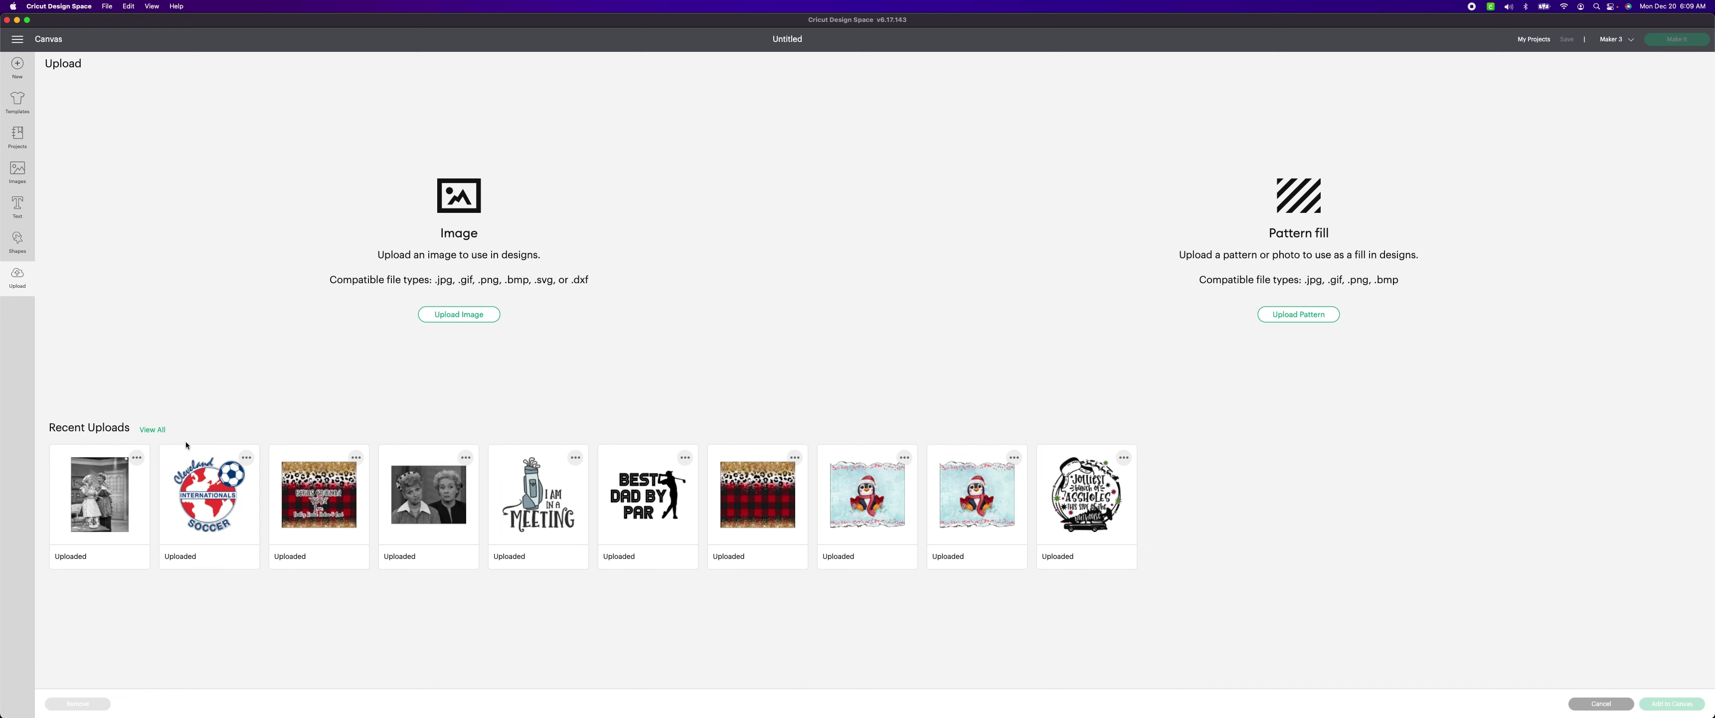
# Browse all uploaded images and add the floral Santa-hat skull (Floralskull) to the canvas
pyautogui.click(152, 430)
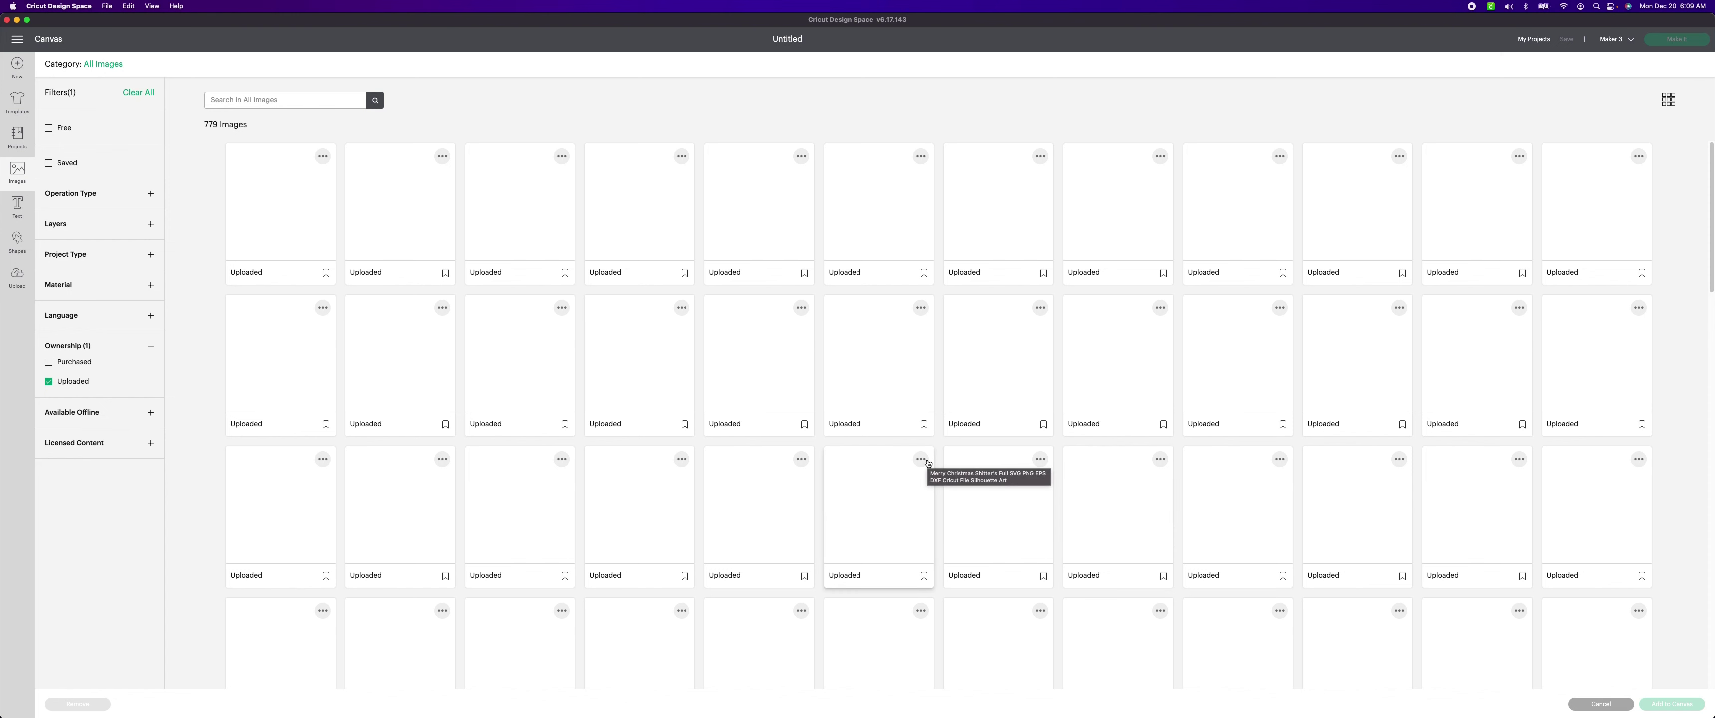
pyautogui.click(849, 375)
pyautogui.click(834, 368)
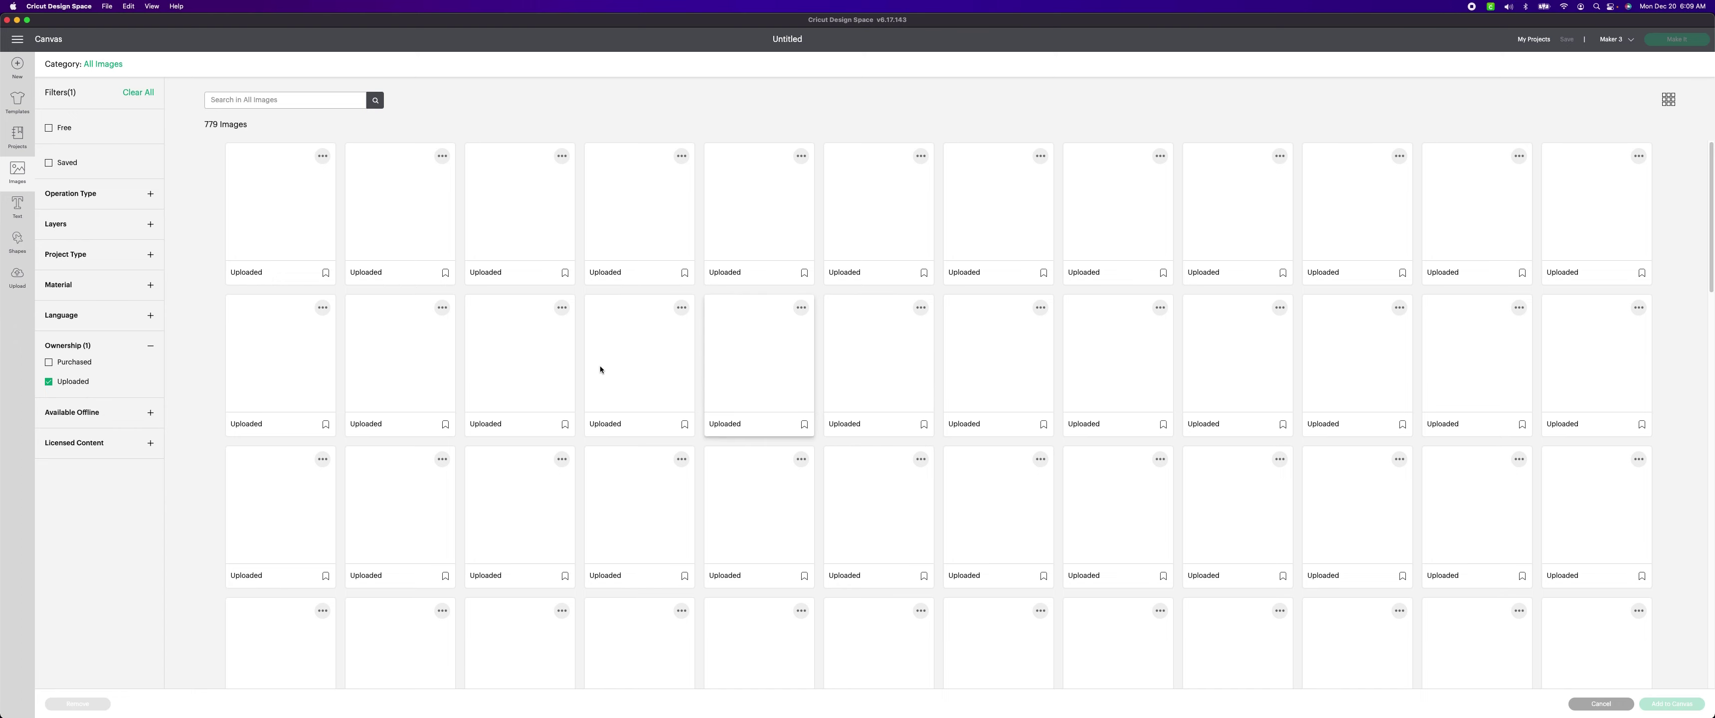
pyautogui.scroll(-2, 786, 528)
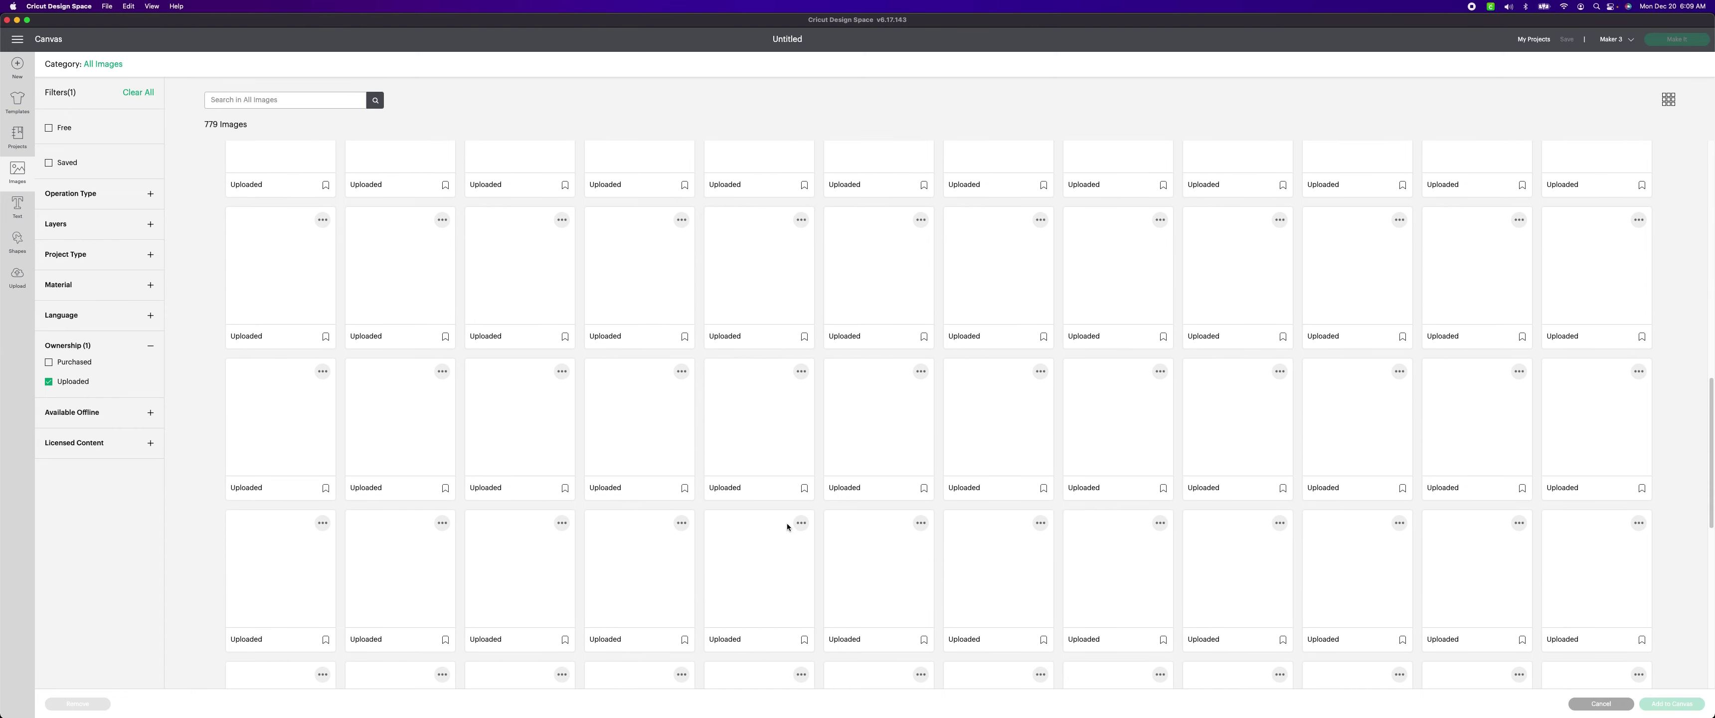
pyautogui.scroll(2, 792, 525)
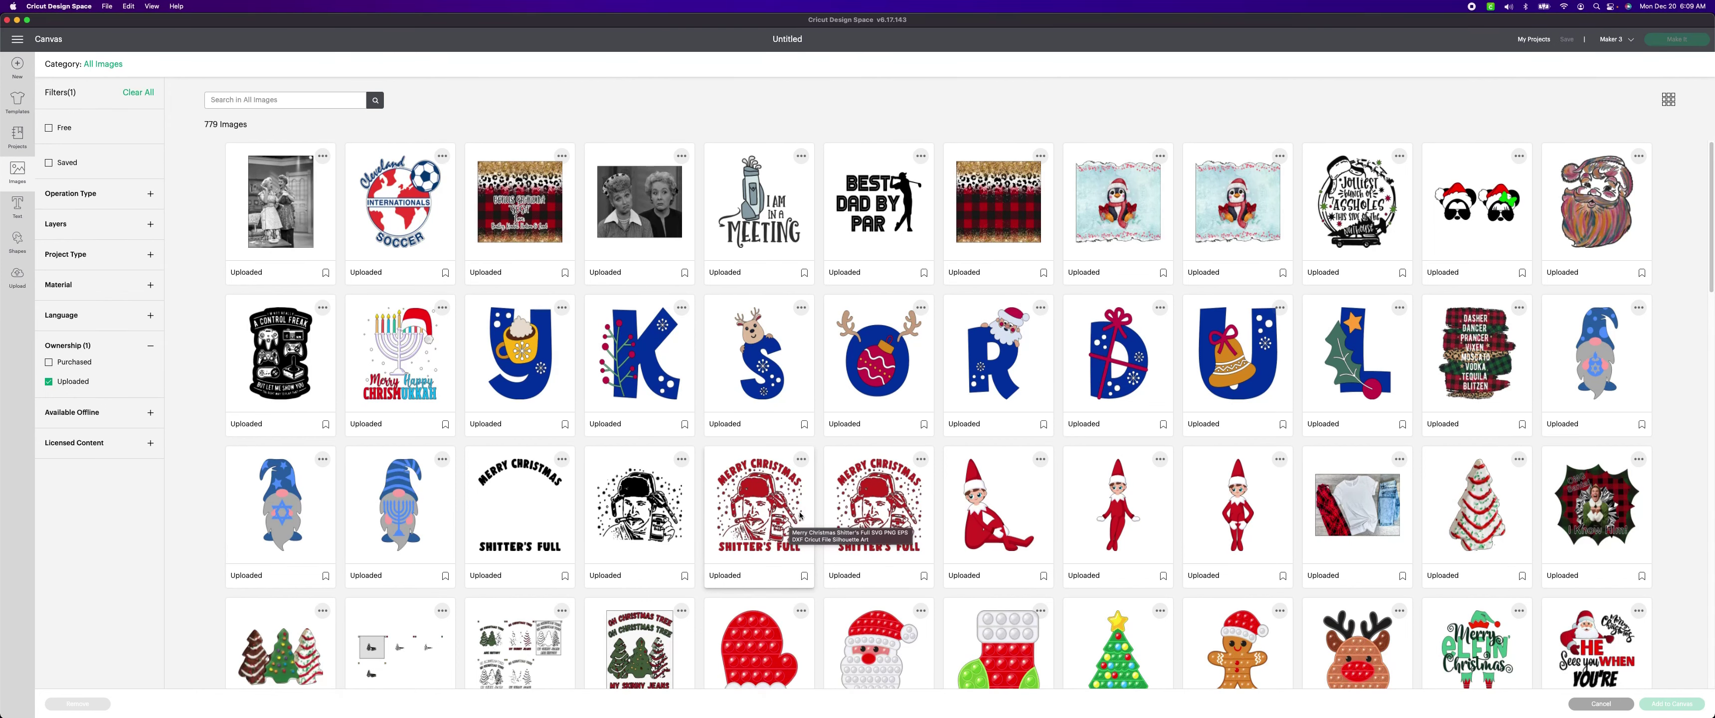
pyautogui.scroll(-1, 994, 507)
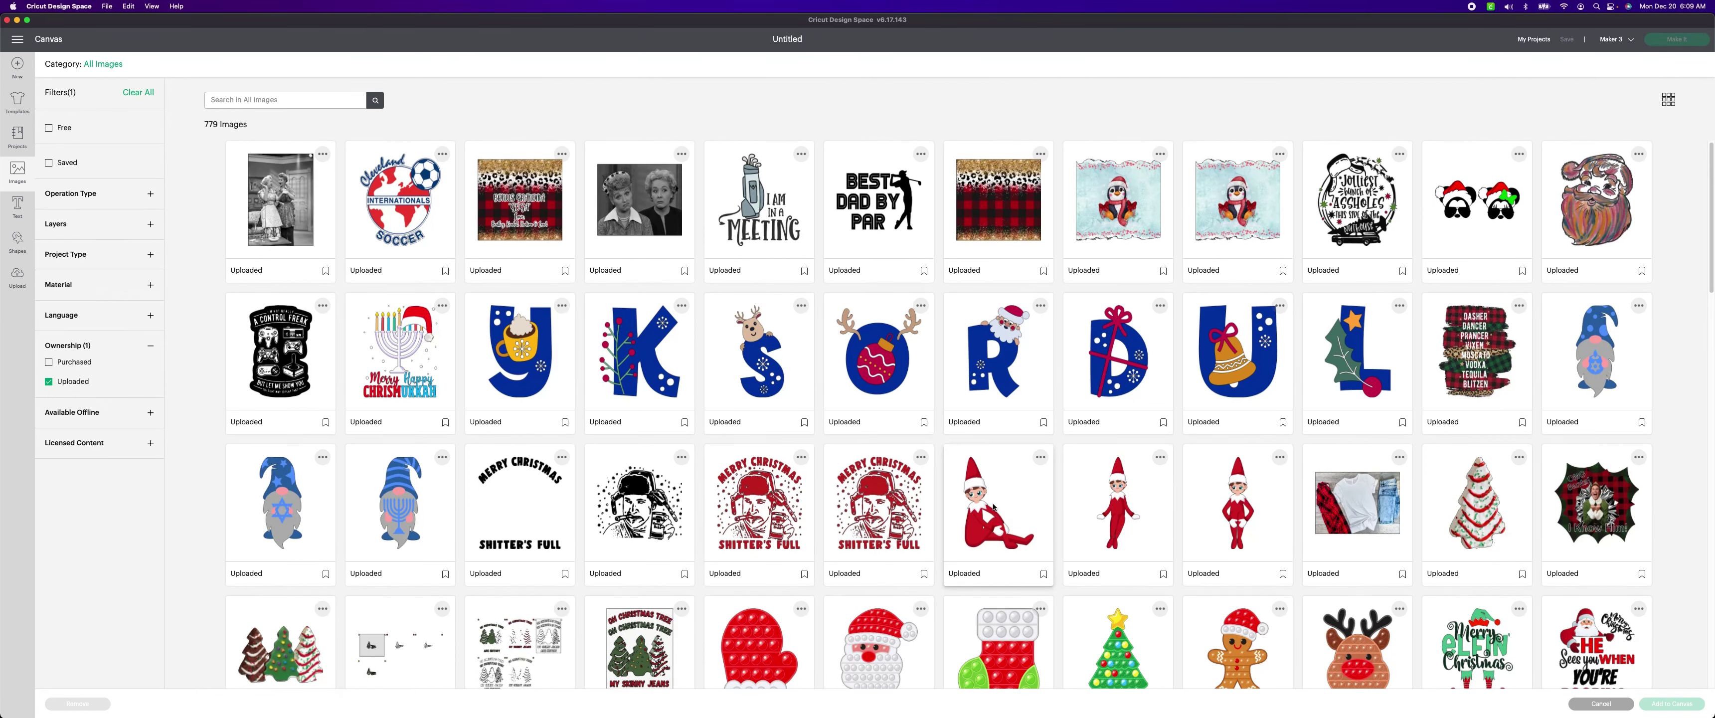
pyautogui.scroll(-3, 994, 507)
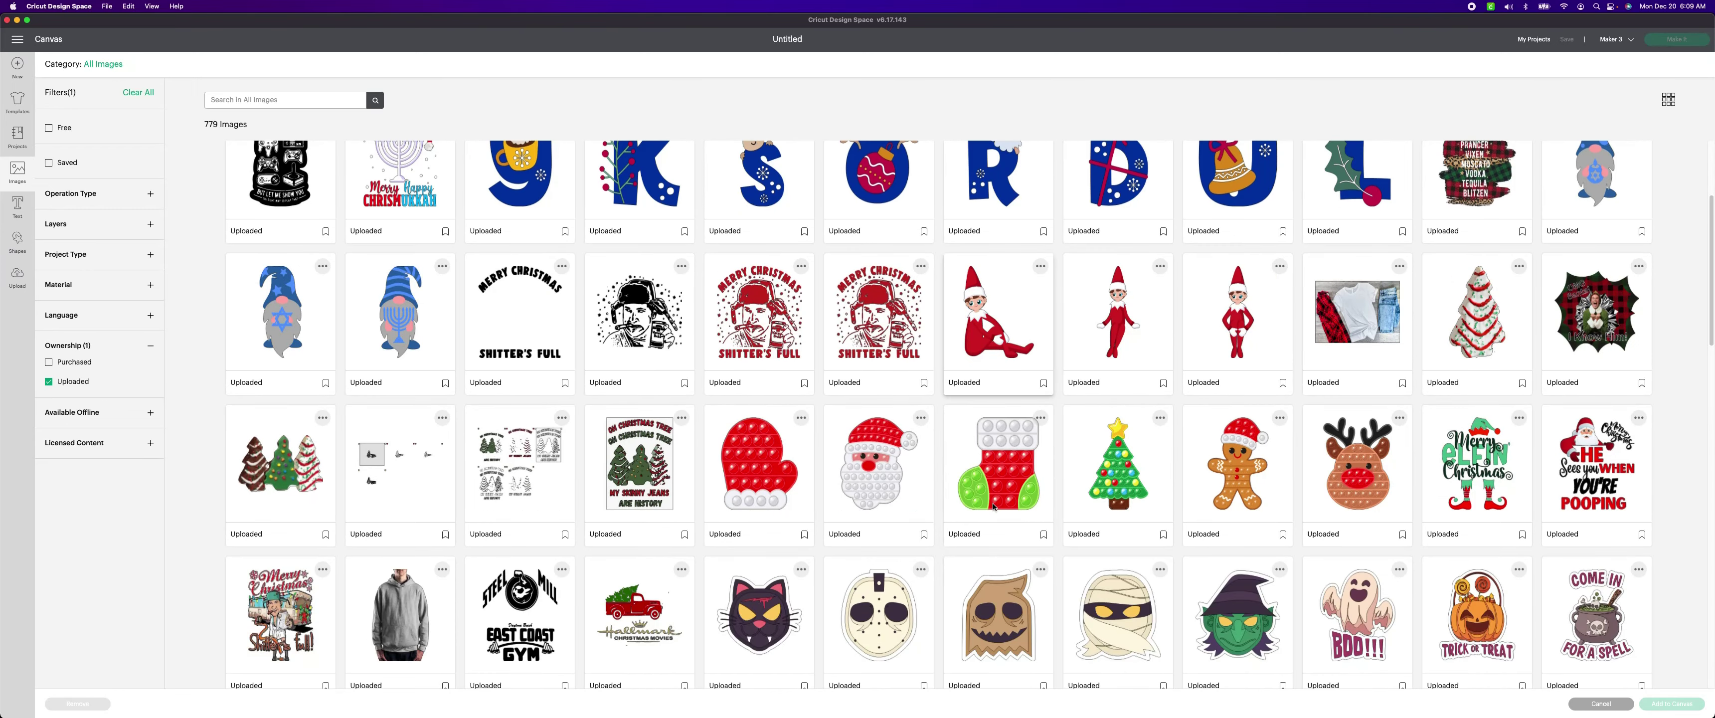
pyautogui.scroll(-1, 994, 506)
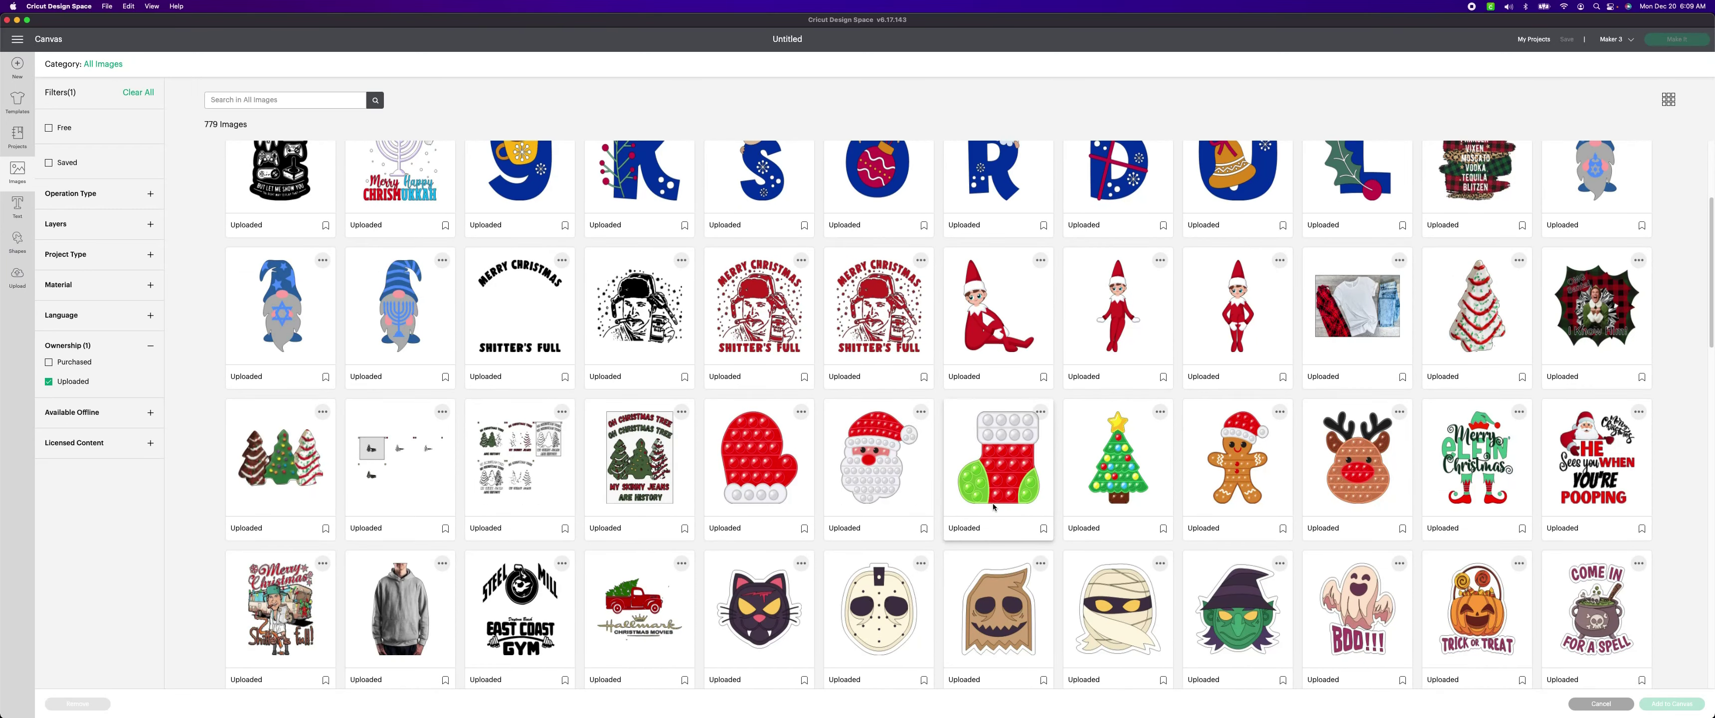
pyautogui.scroll(-5, 994, 507)
pyautogui.scroll(-1, 994, 507)
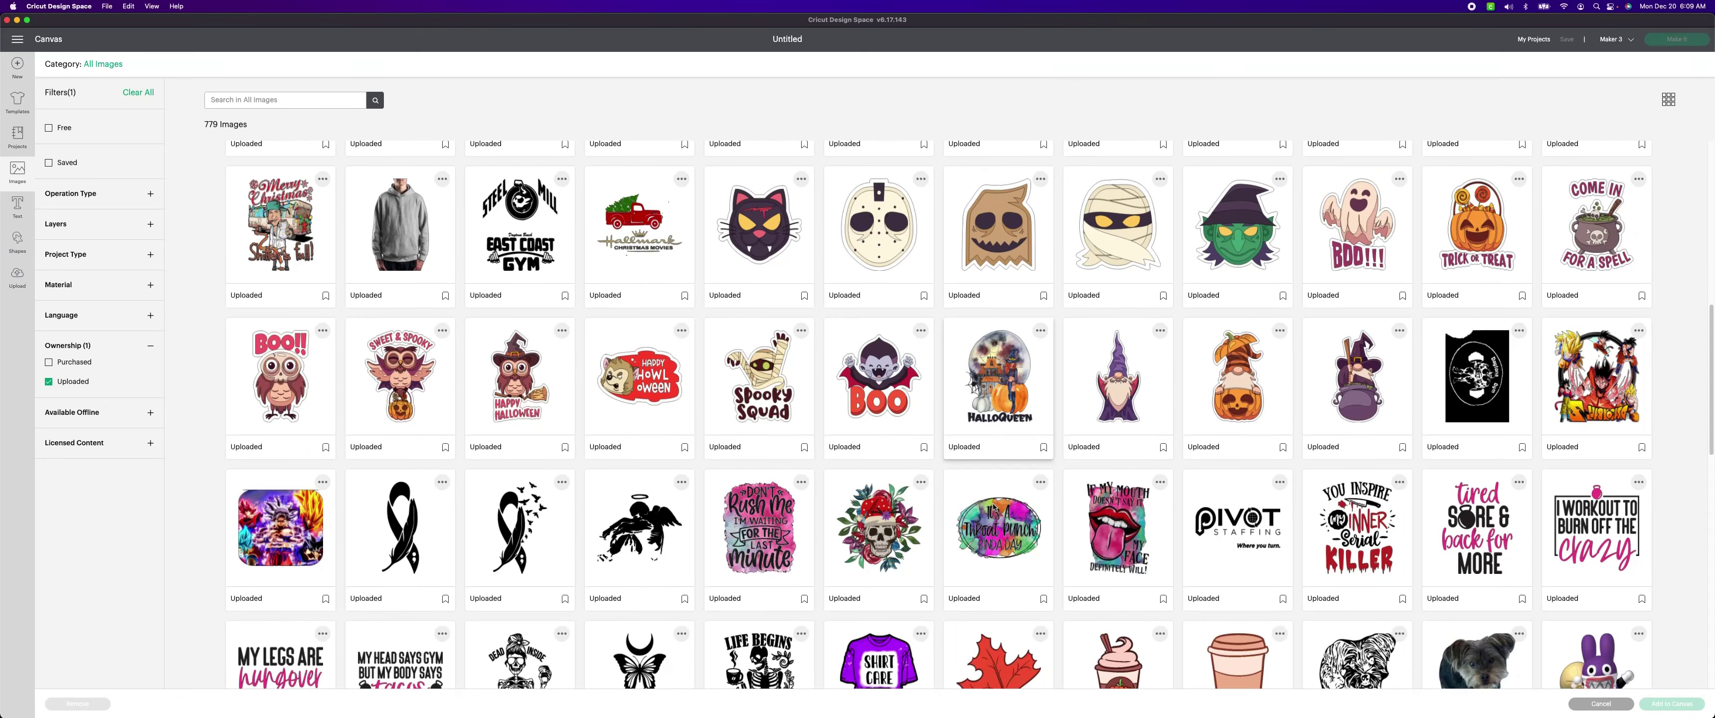
pyautogui.click(878, 533)
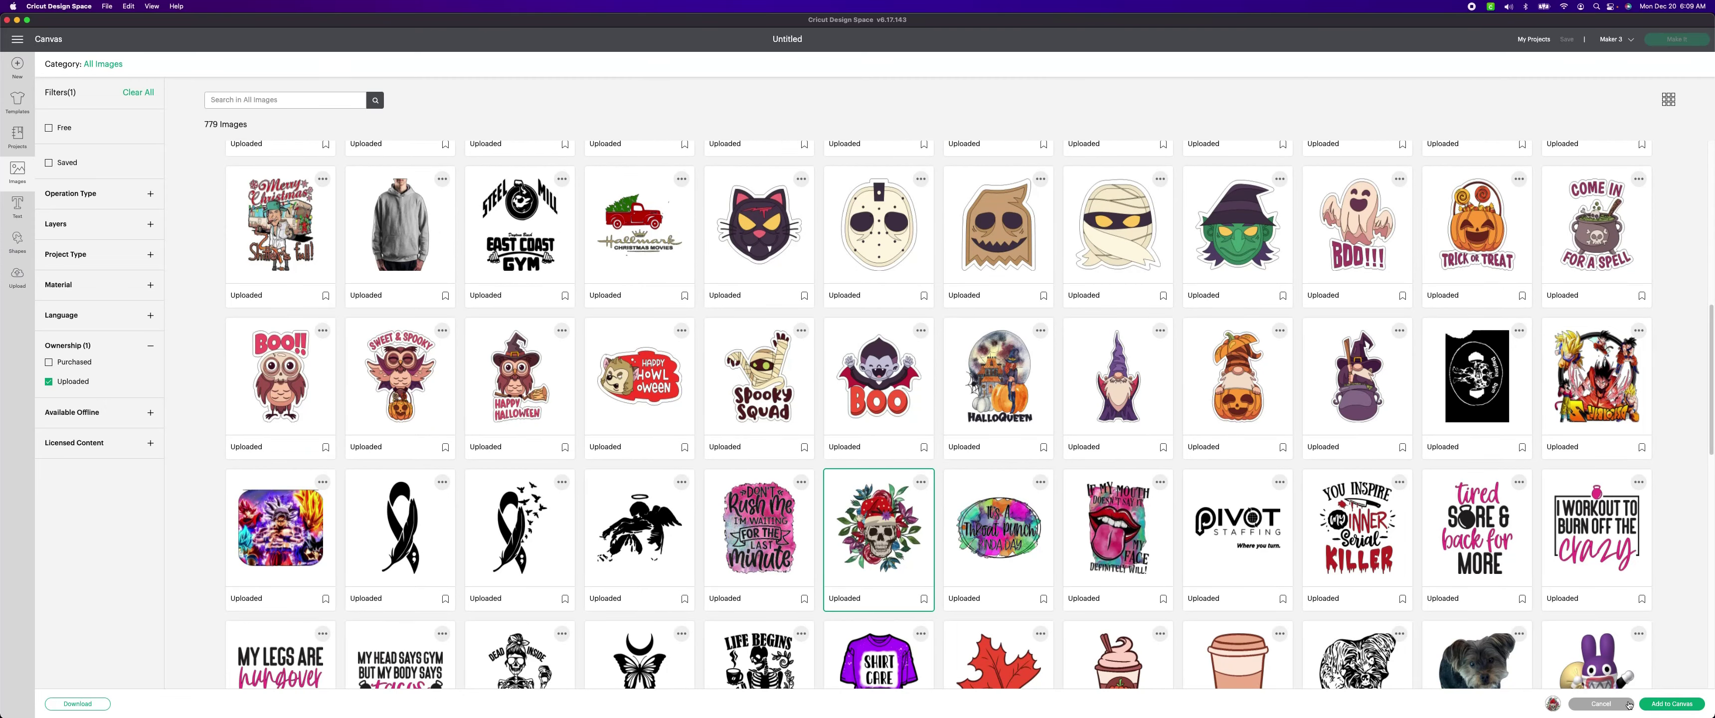
pyautogui.doubleClick(925, 585)
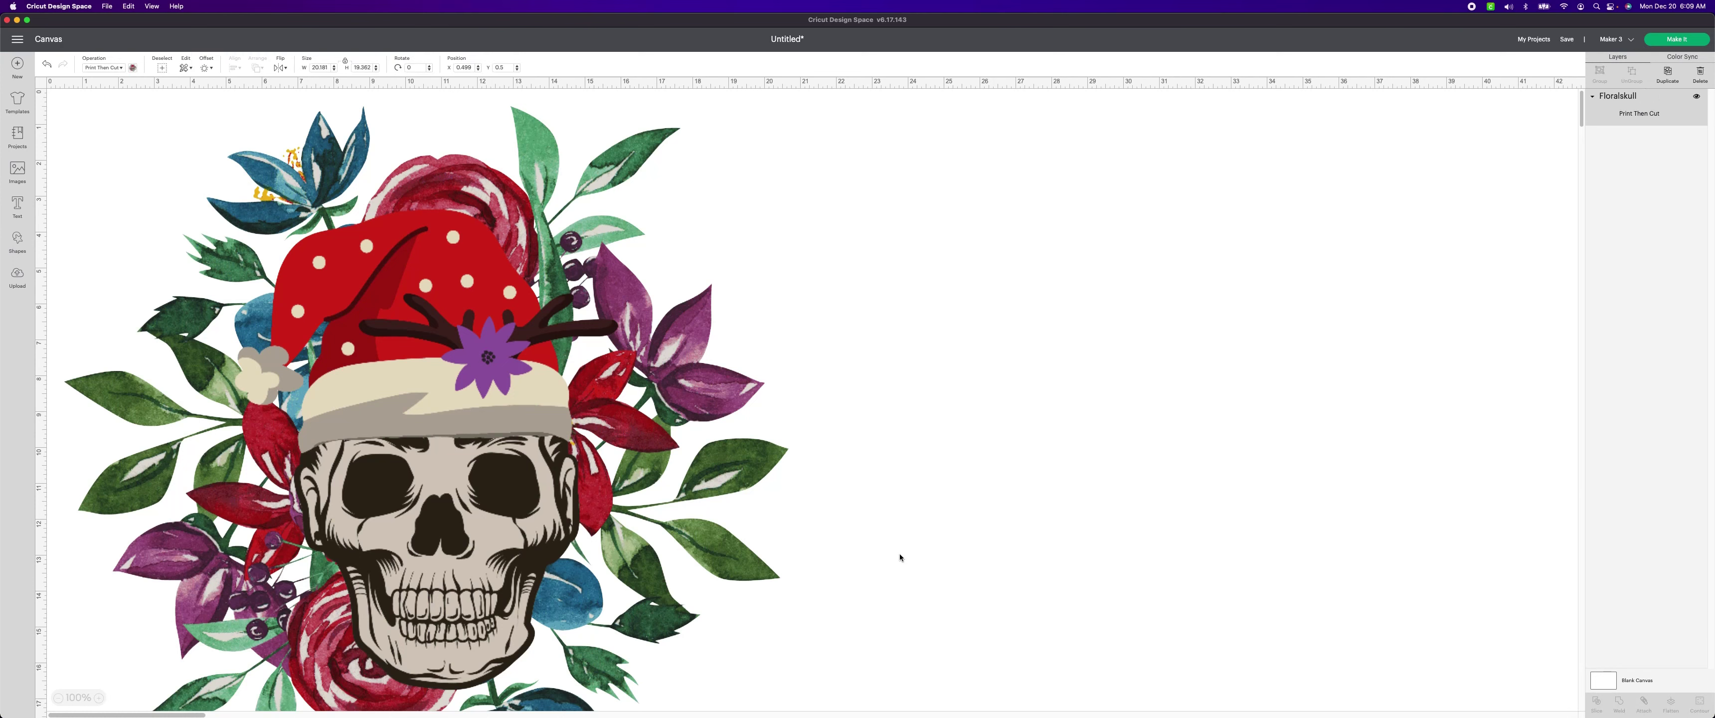
# Resize the Floralskull image to 6.75 in wide and move it into position
pyautogui.moveTo(610, 504); pyautogui.dragTo(688, 503)
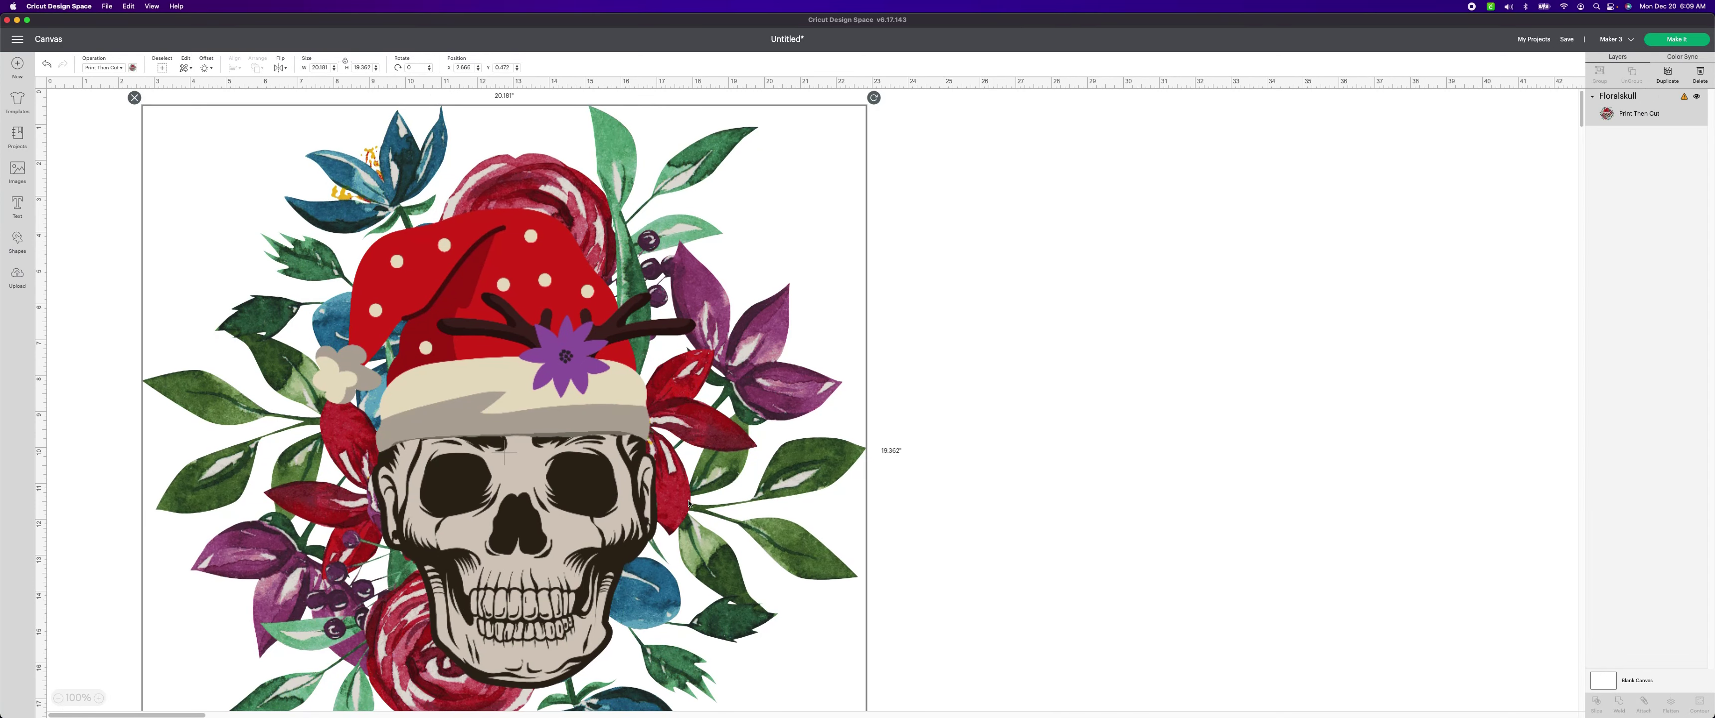
pyautogui.click(322, 68)
pyautogui.write('6.75')
pyautogui.press('Return')
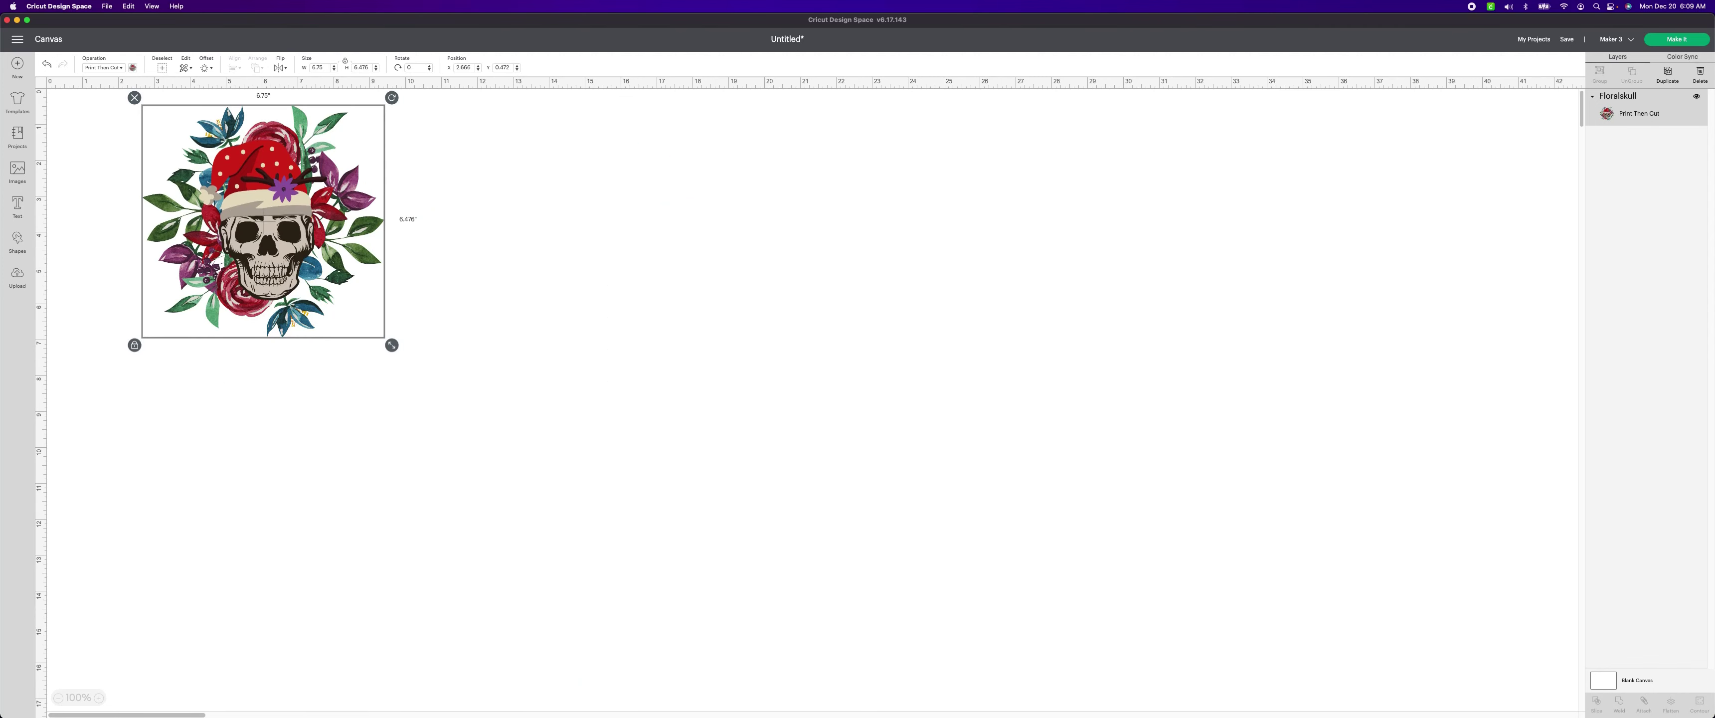
pyautogui.moveTo(201, 226); pyautogui.dragTo(258, 274)
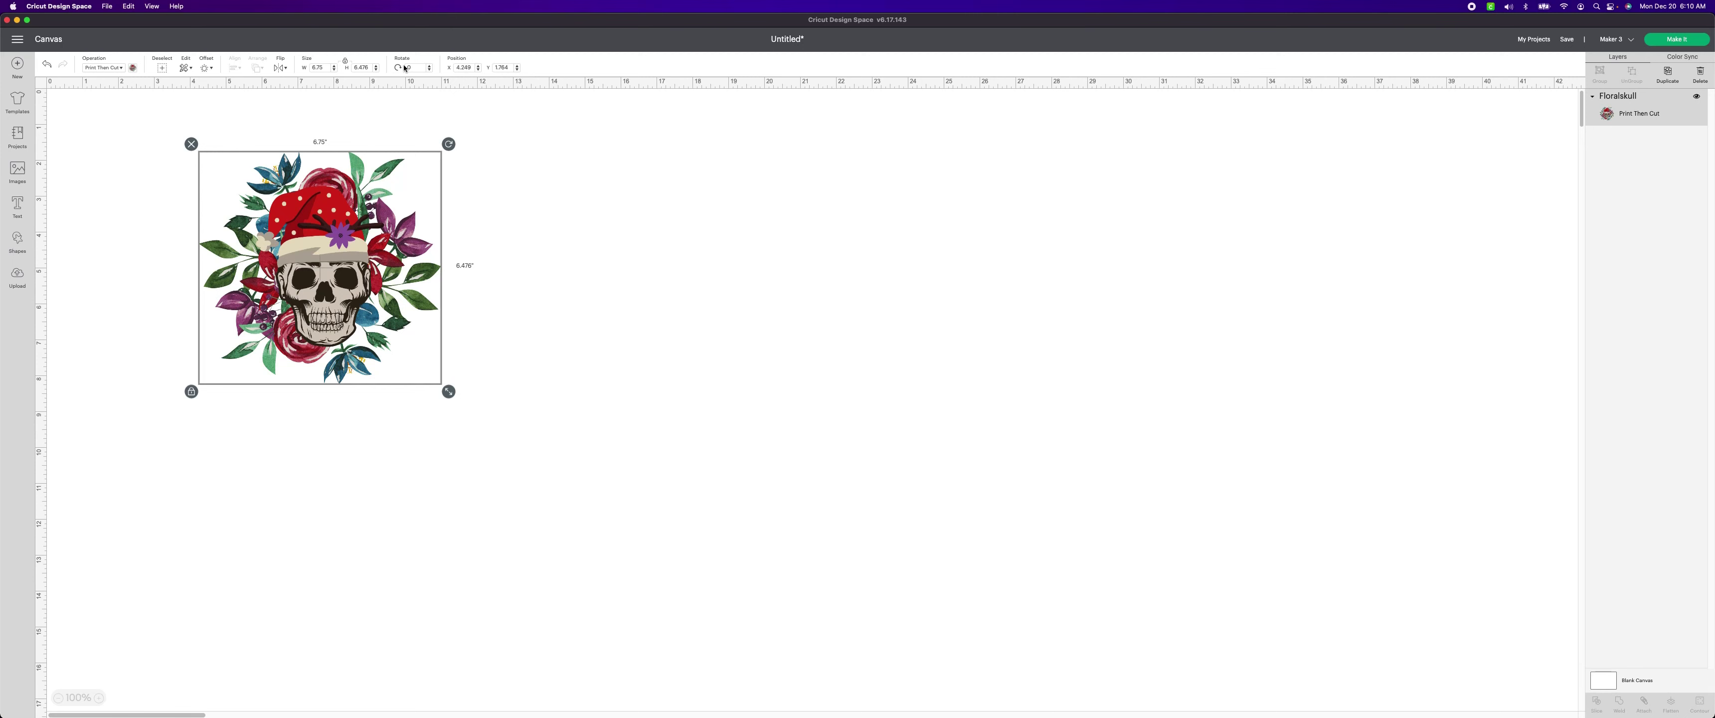
pyautogui.click(124, 230)
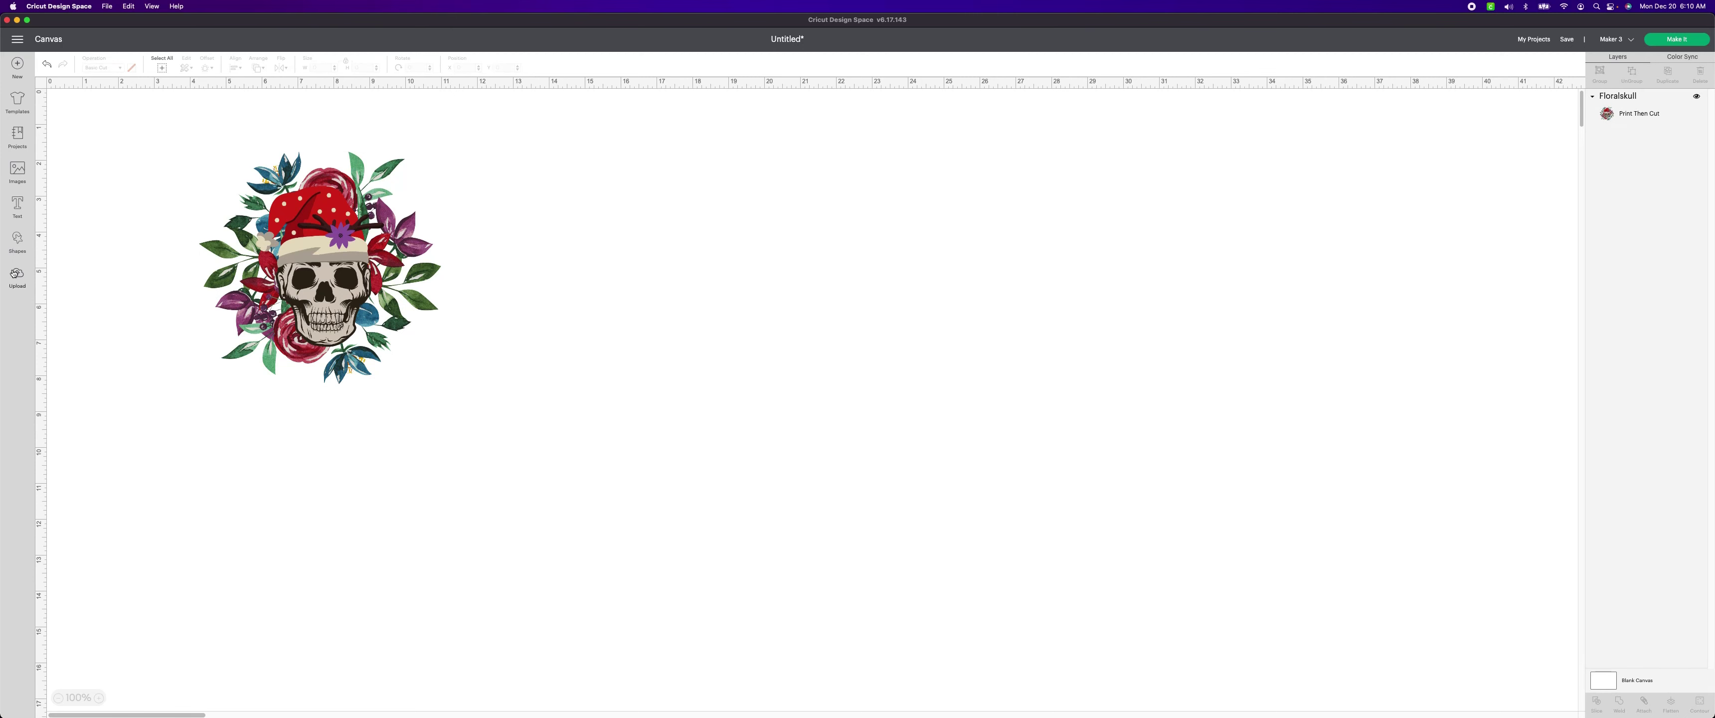
# Add a square, enlarged to 7.236 in, over the skull's right side
pyautogui.click(18, 241)
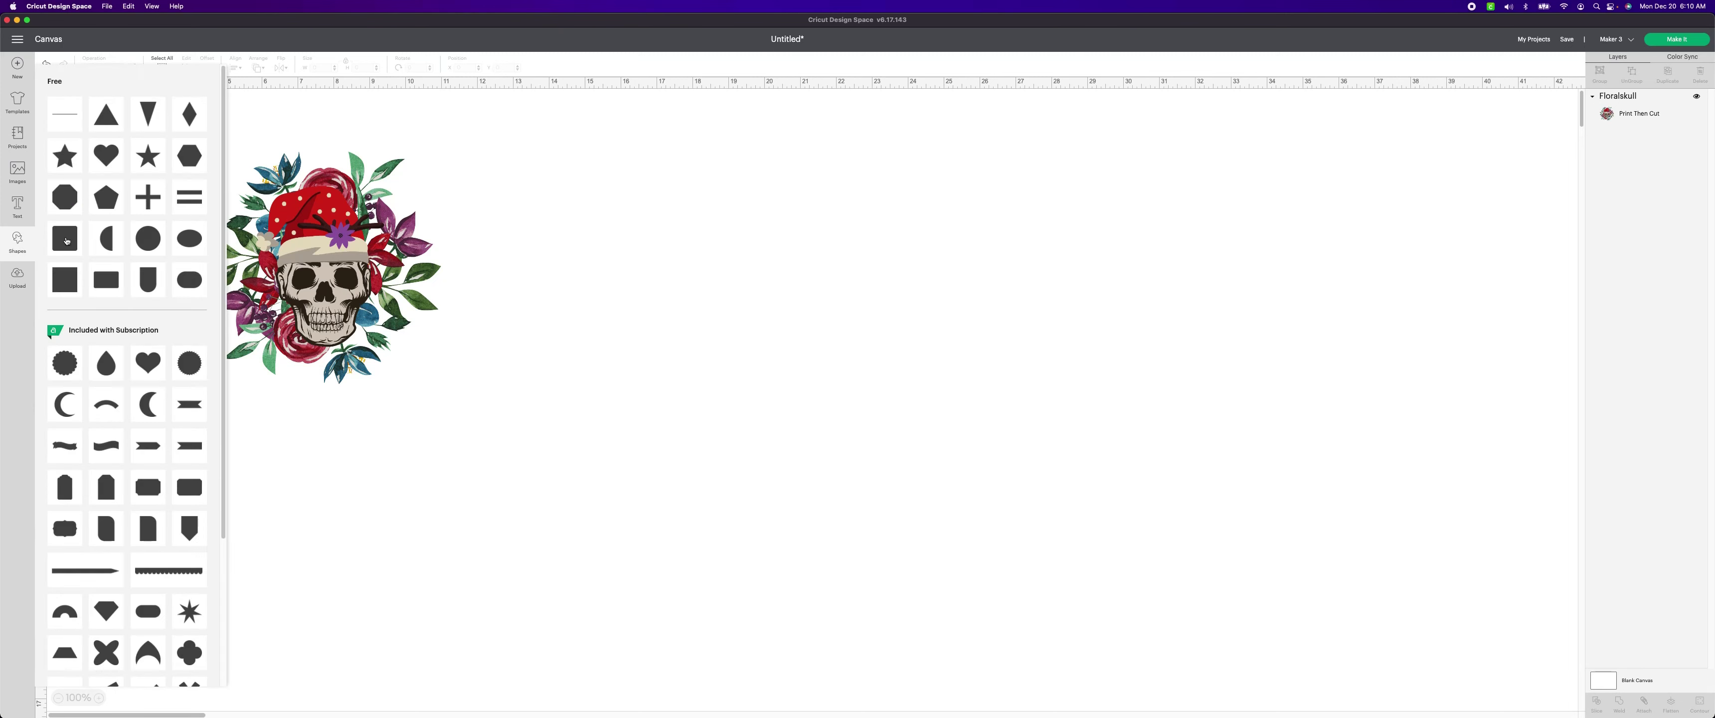
pyautogui.click(64, 279)
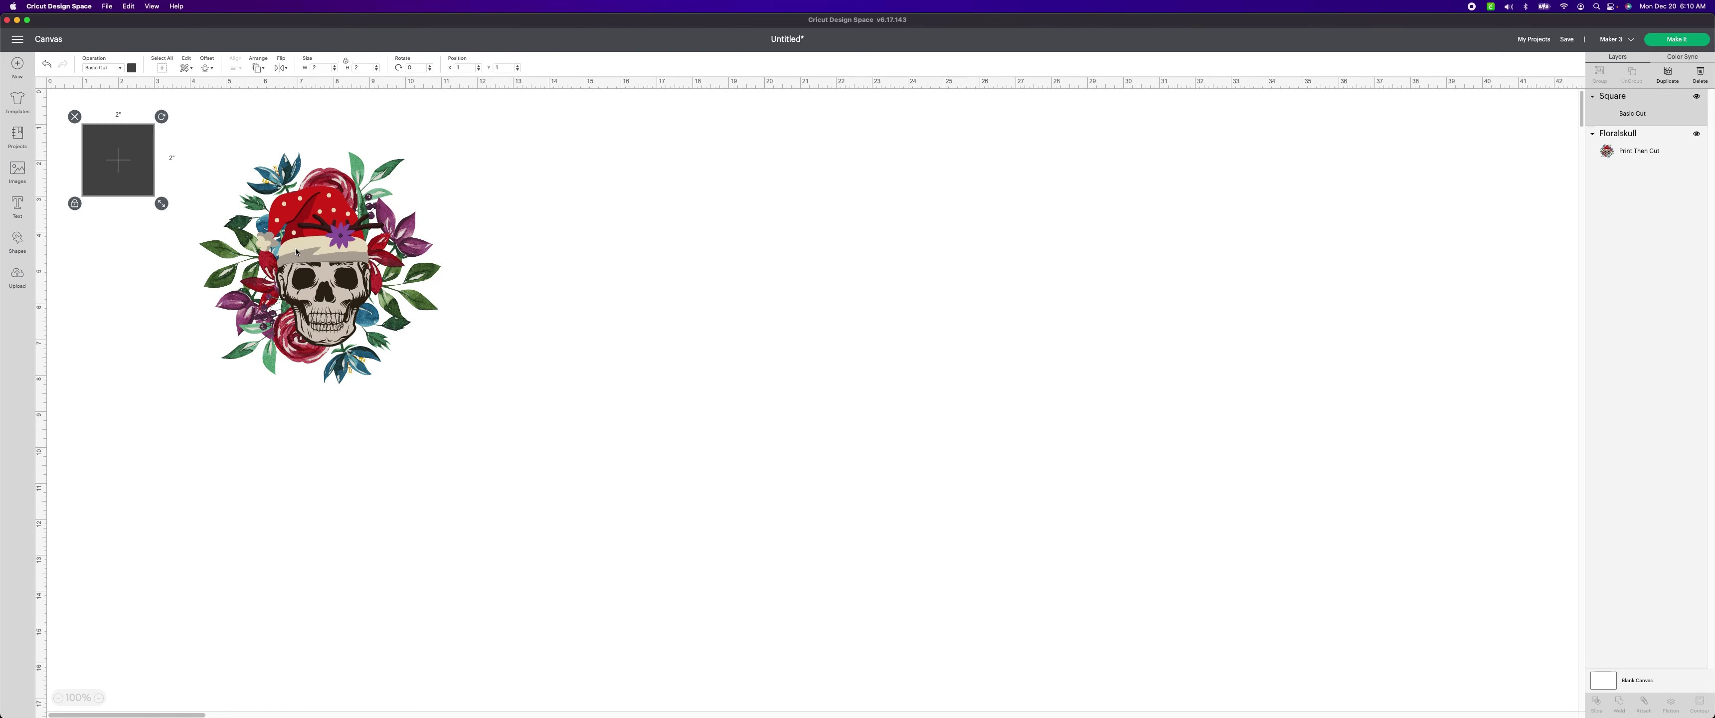
pyautogui.moveTo(135, 170); pyautogui.dragTo(468, 399)
pyautogui.moveTo(441, 325); pyautogui.dragTo(436, 325)
# Slice the skull with the square, producing the Slice Result layers
pyautogui.press('super+a')
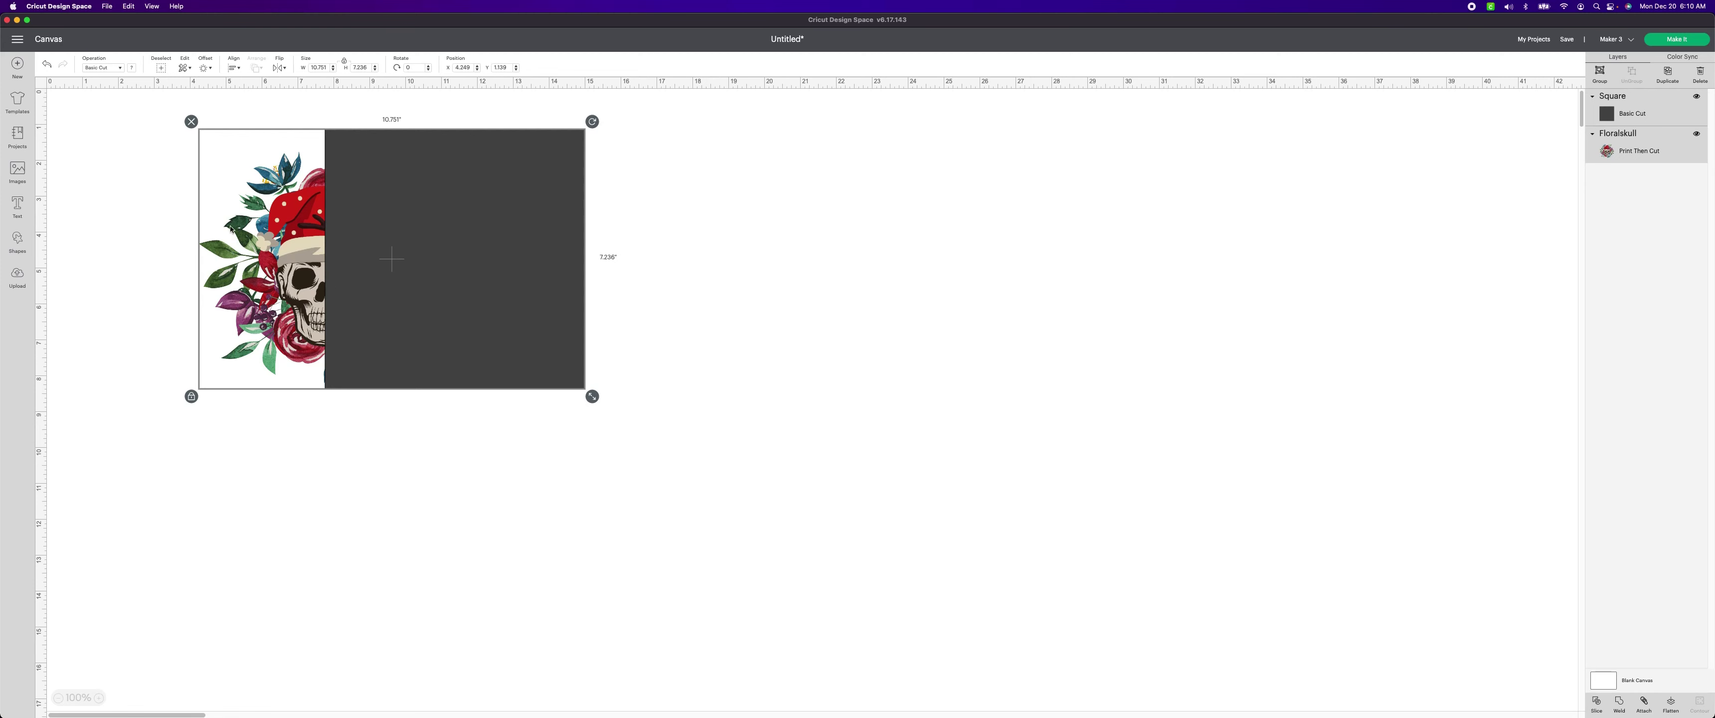
pyautogui.rightClick(398, 365)
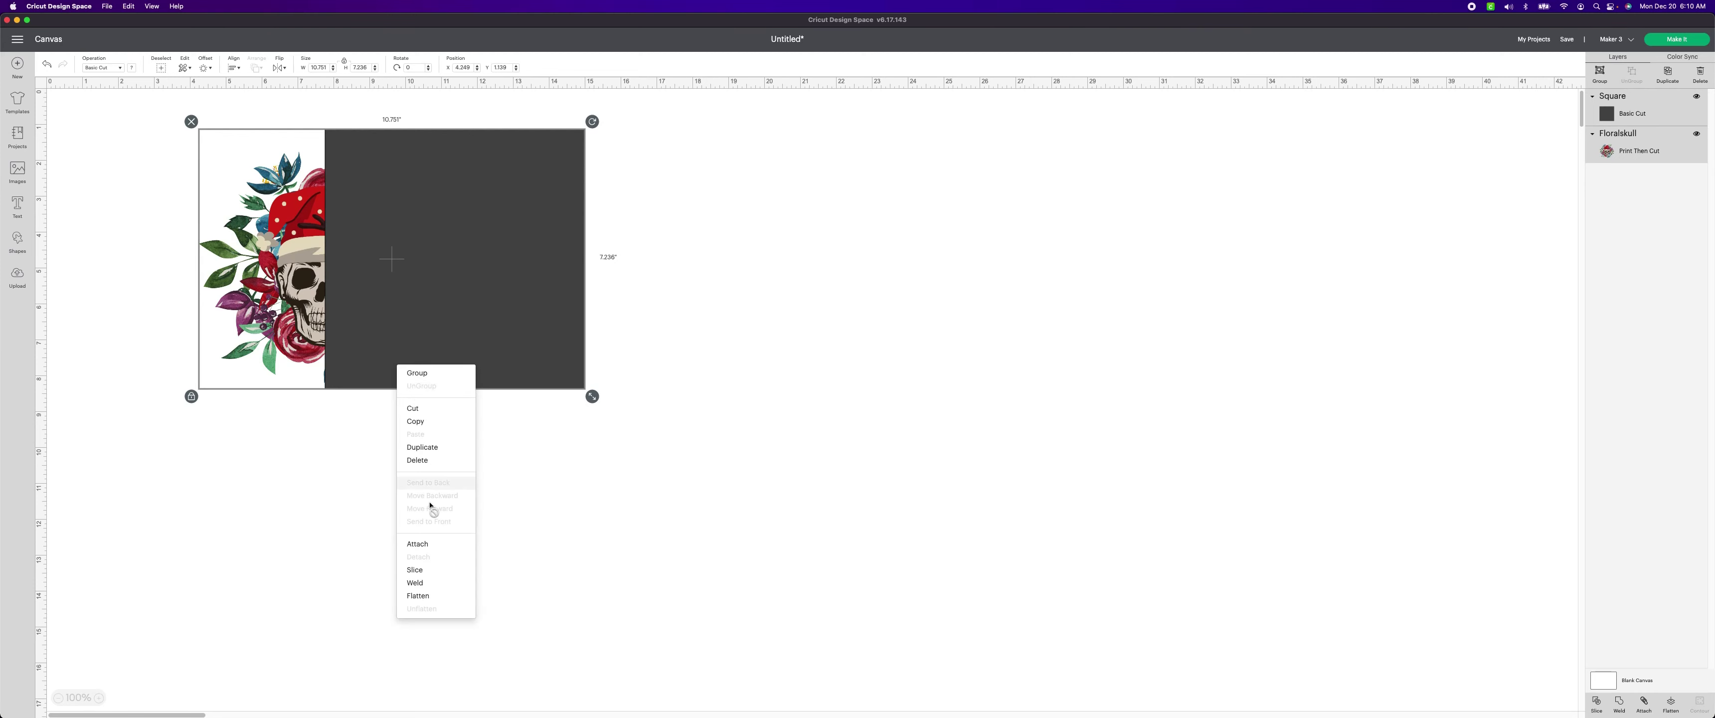
pyautogui.click(415, 570)
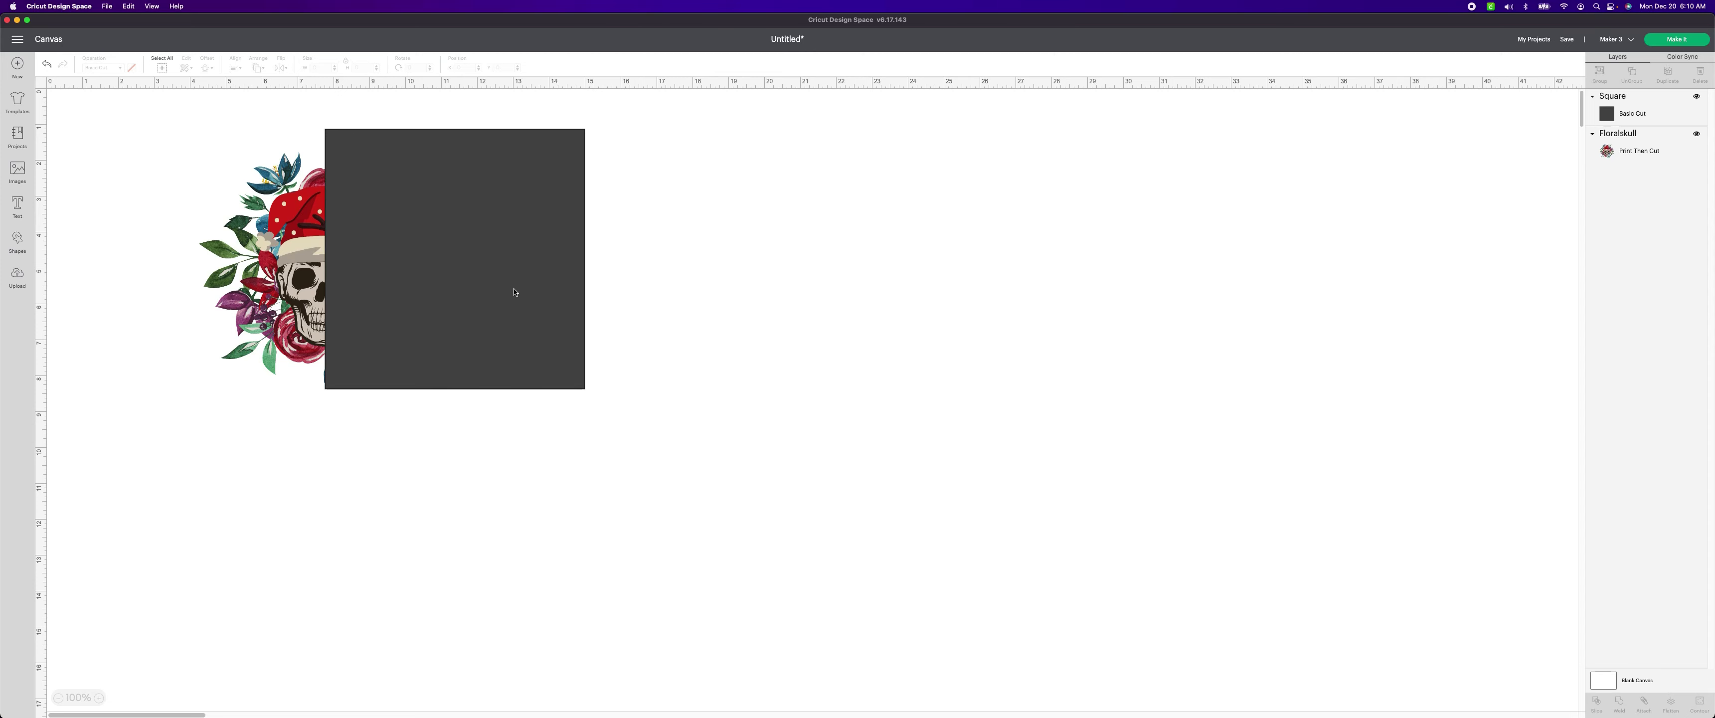
pyautogui.press('super+a')
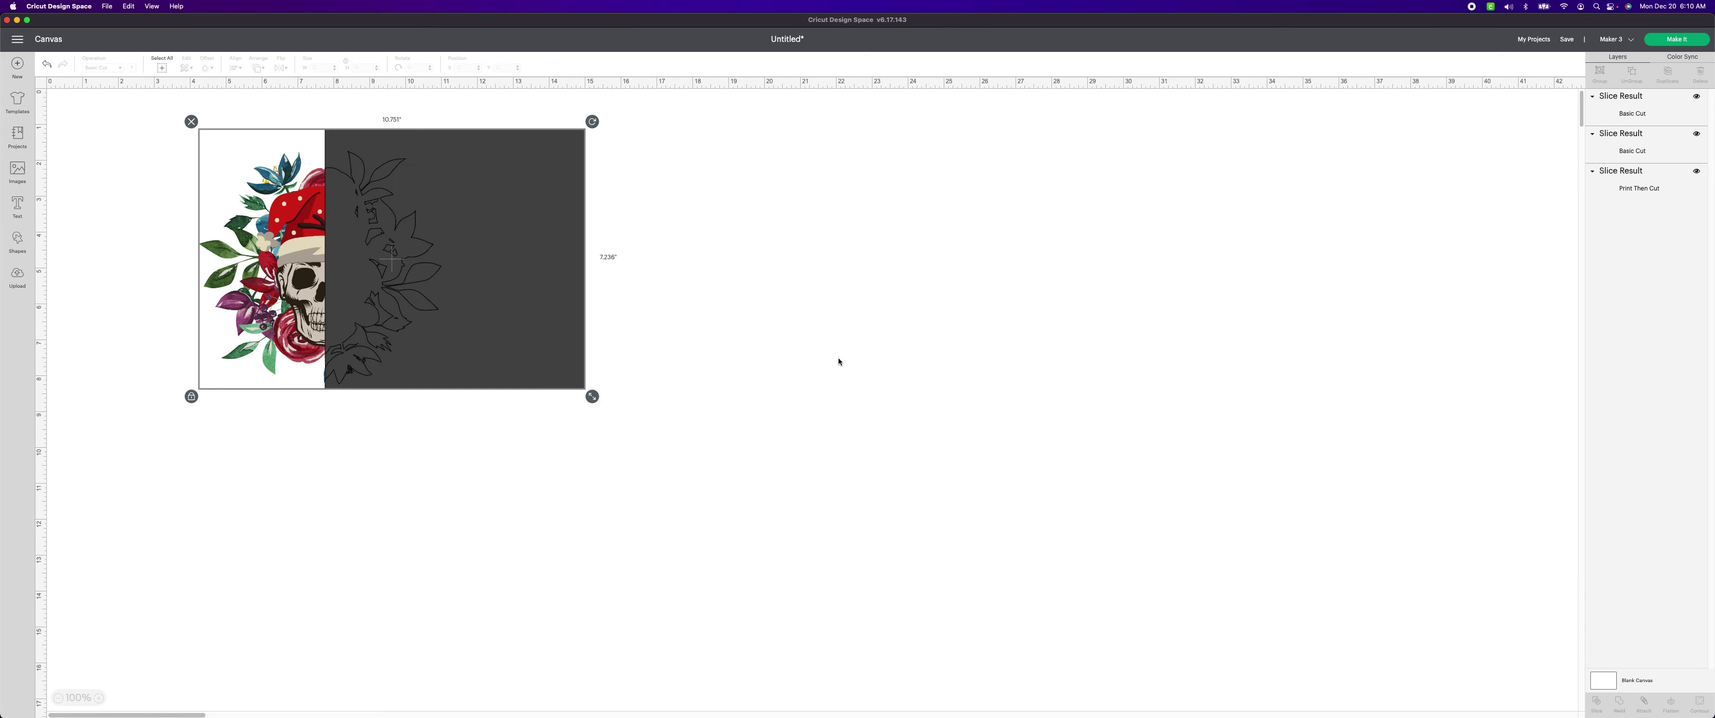
# Delete the leftover square piece and the dark right-half slice
pyautogui.click(503, 323)
pyautogui.moveTo(504, 324); pyautogui.dragTo(748, 342)
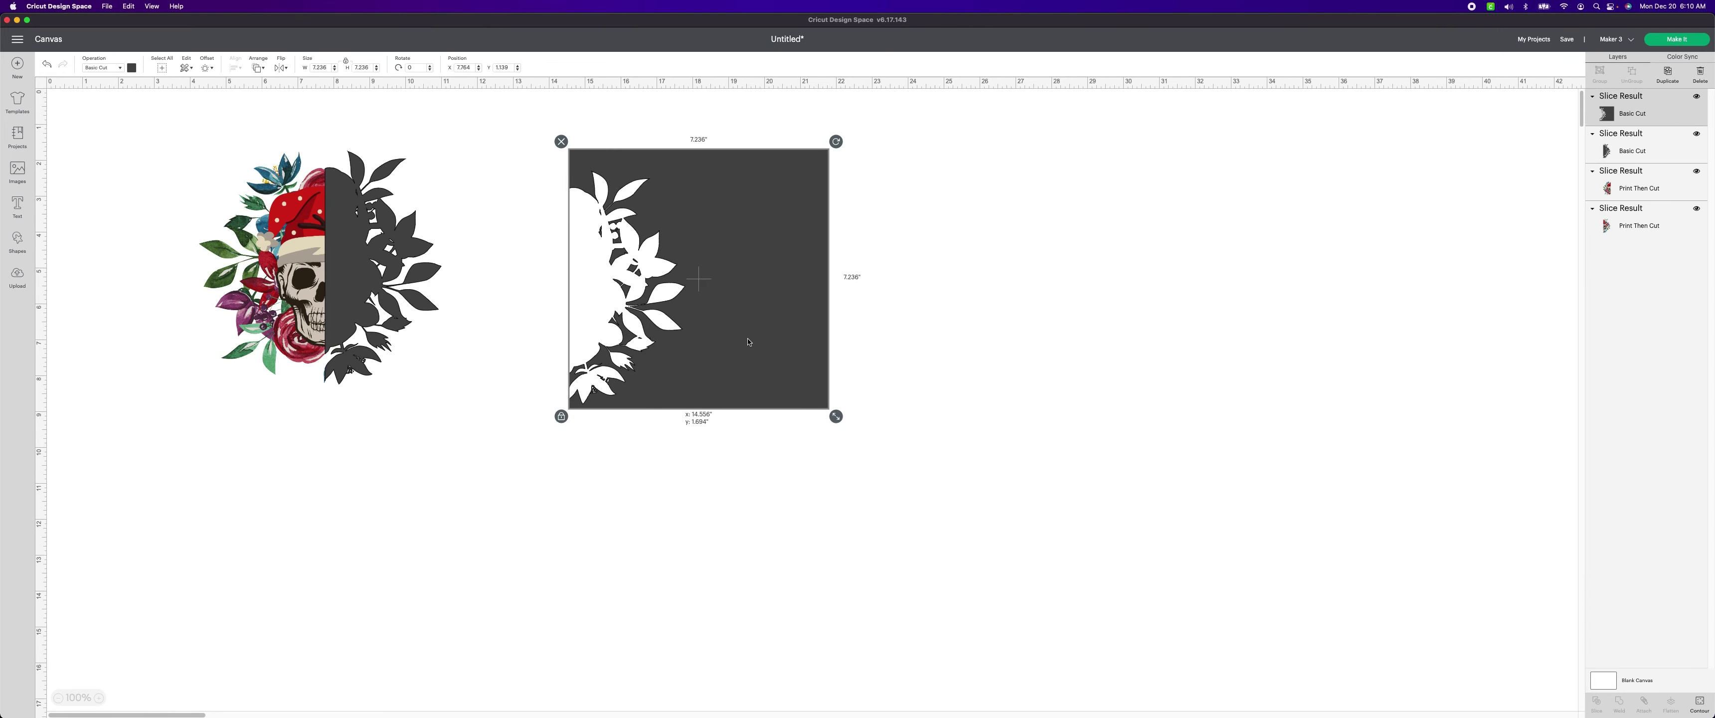
pyautogui.press('Delete')
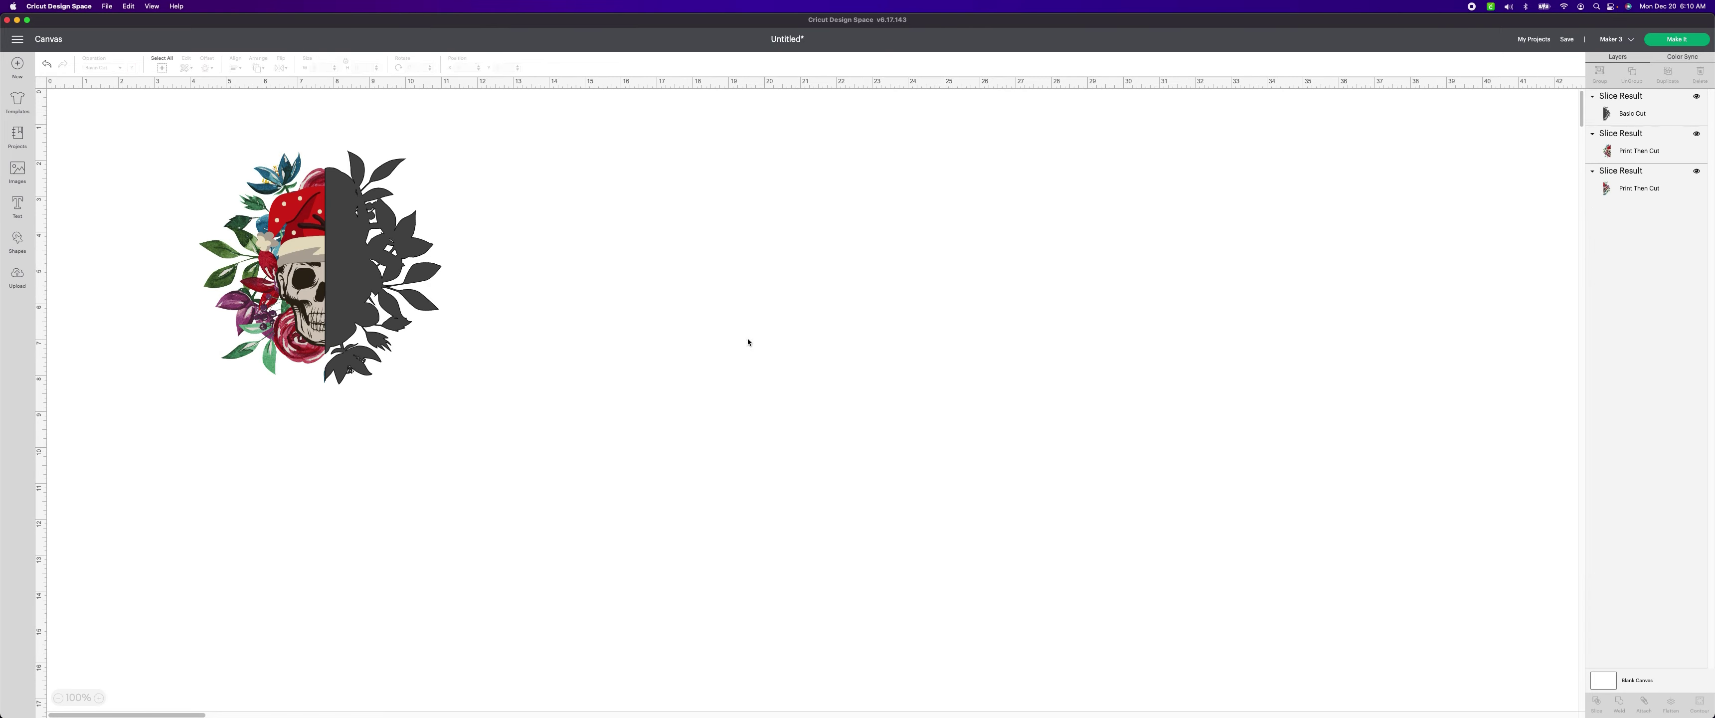
pyautogui.click(413, 289)
pyautogui.press('Delete')
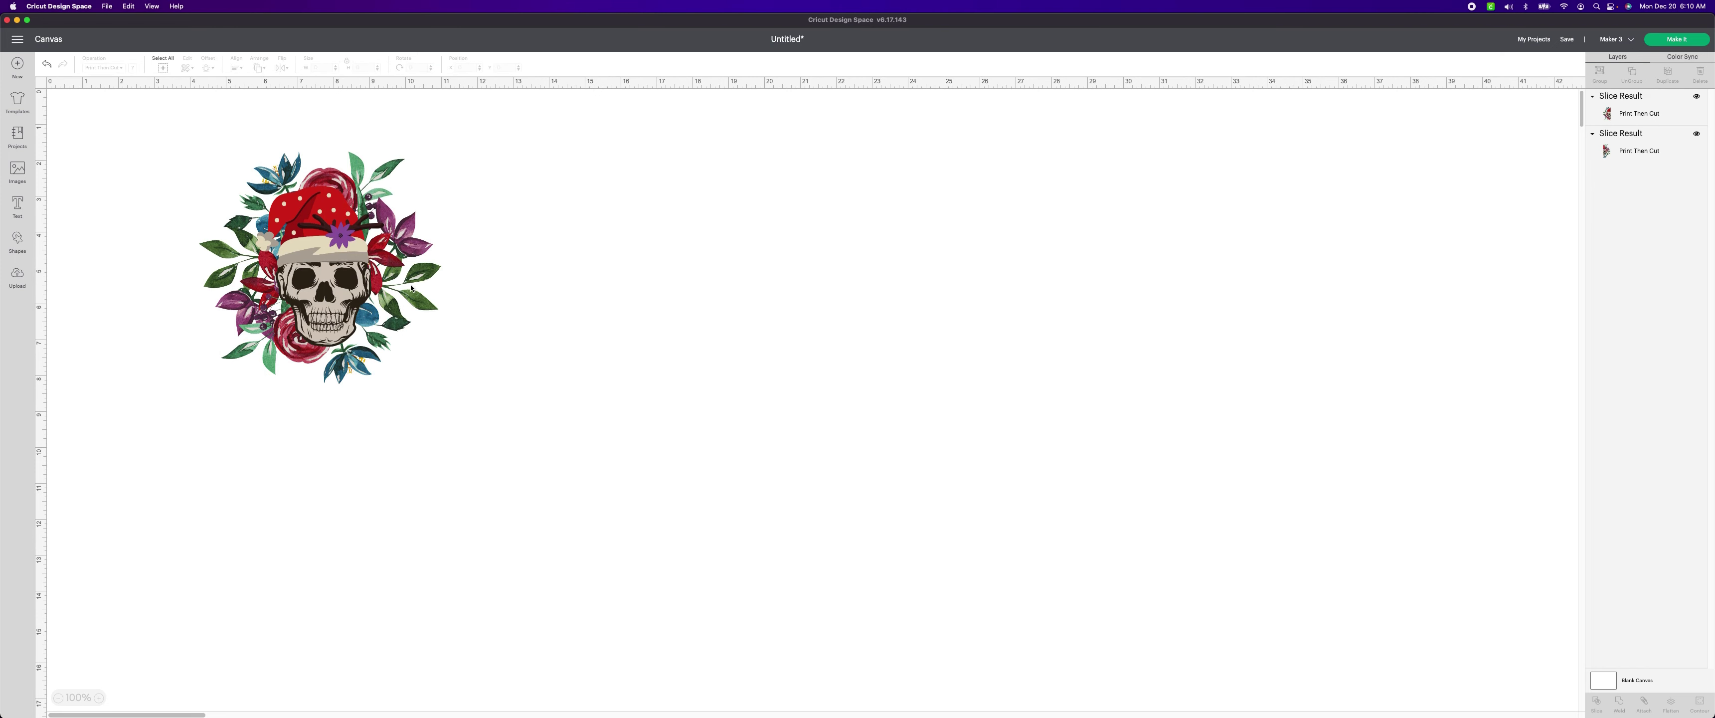
# Set the two remaining skull pieces to 10 in wide
pyautogui.moveTo(232, 211); pyautogui.dragTo(447, 387)
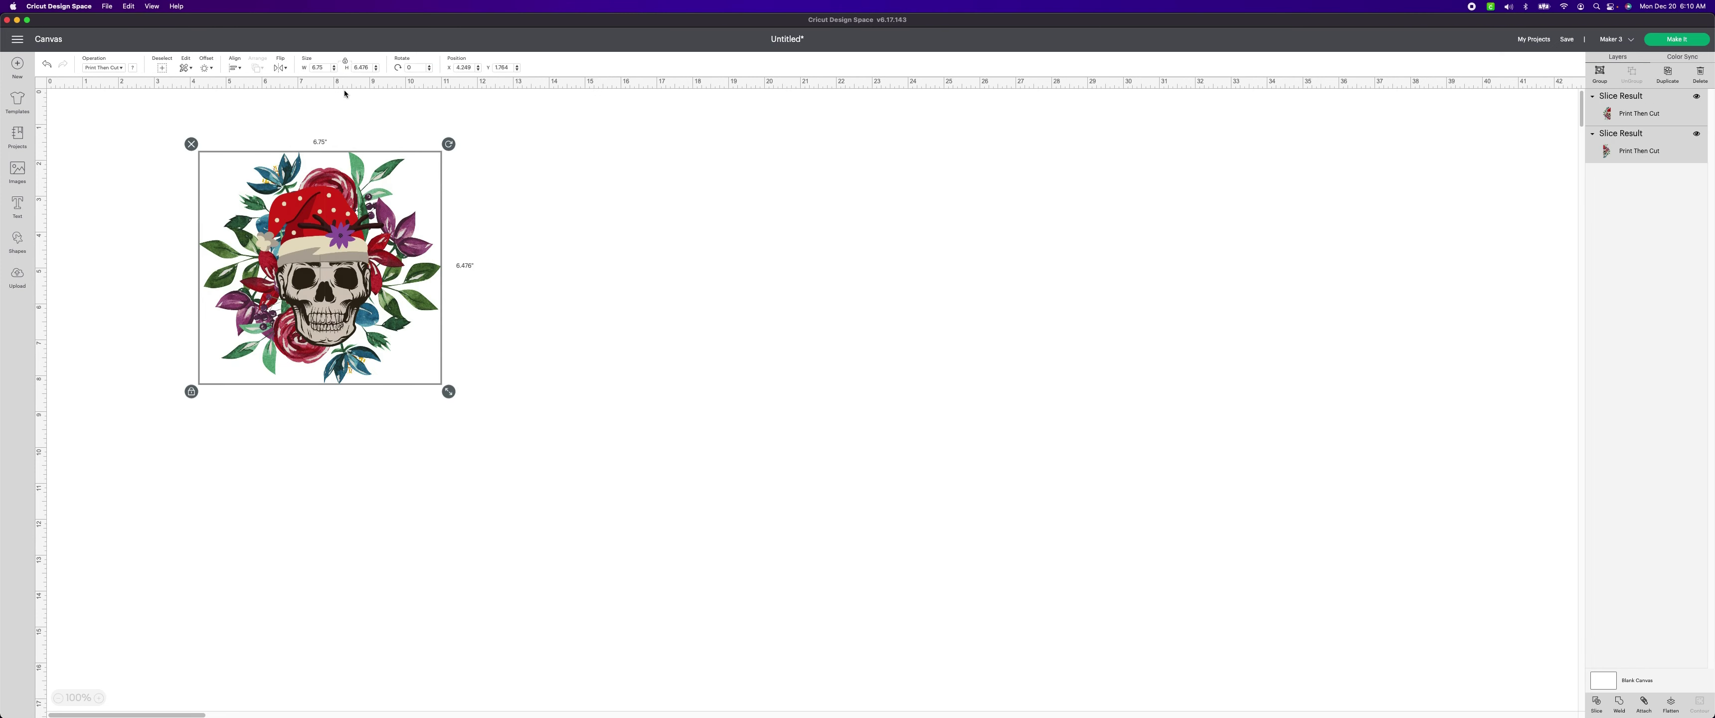
pyautogui.click(326, 68)
pyautogui.press('Return')
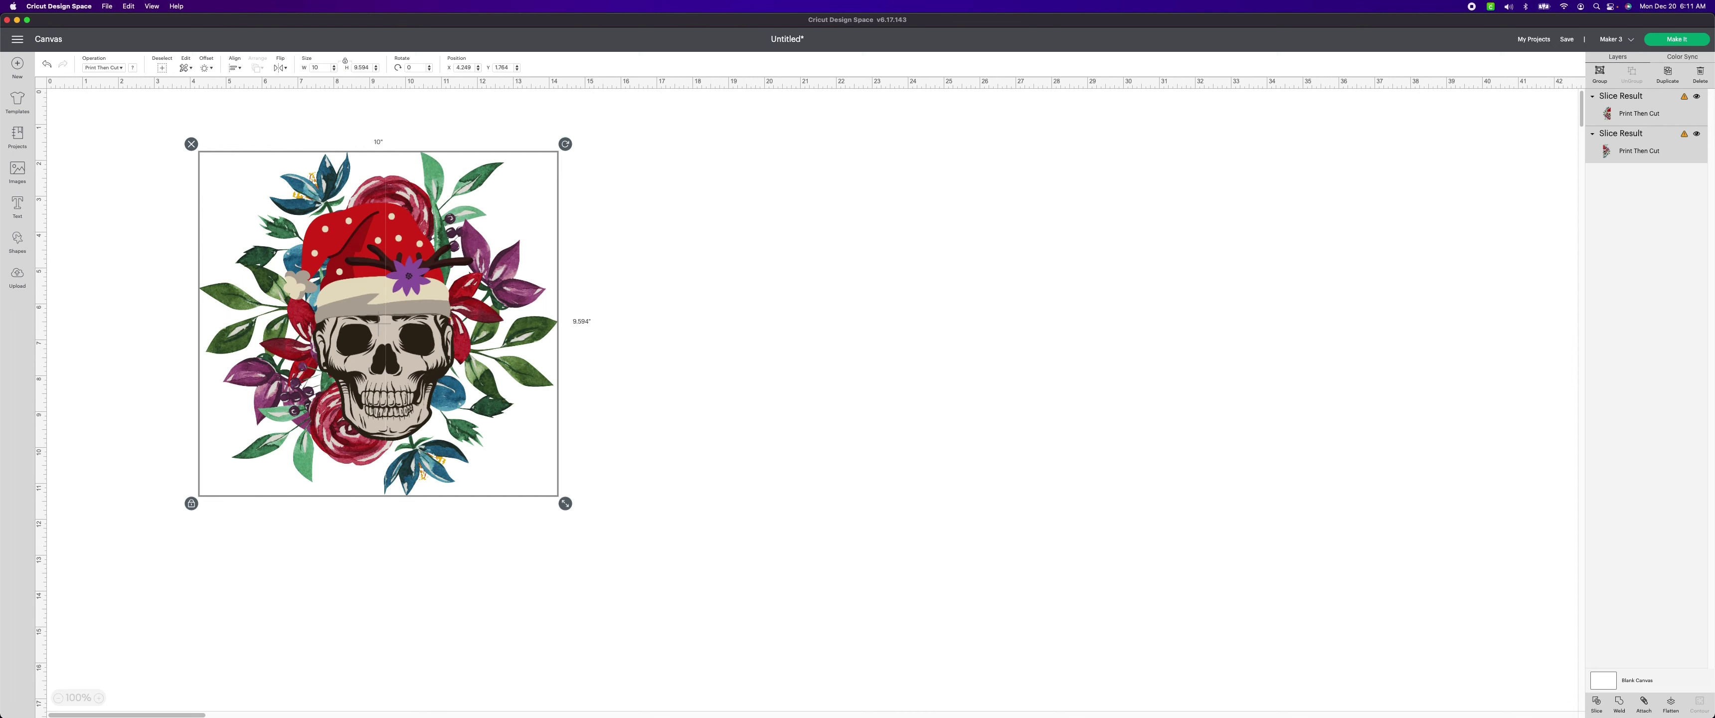
pyautogui.click(727, 245)
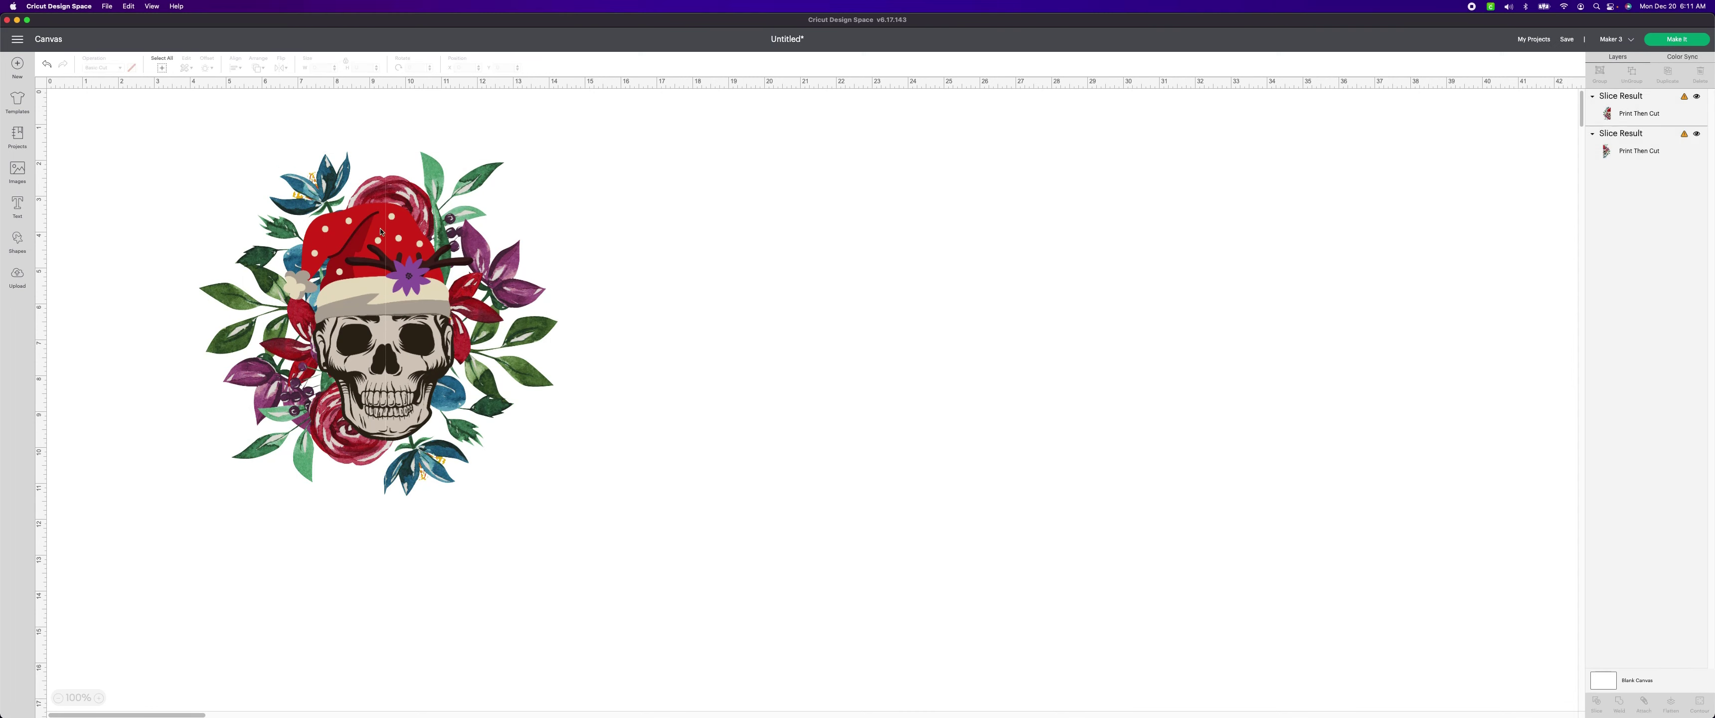
pyautogui.click(458, 361)
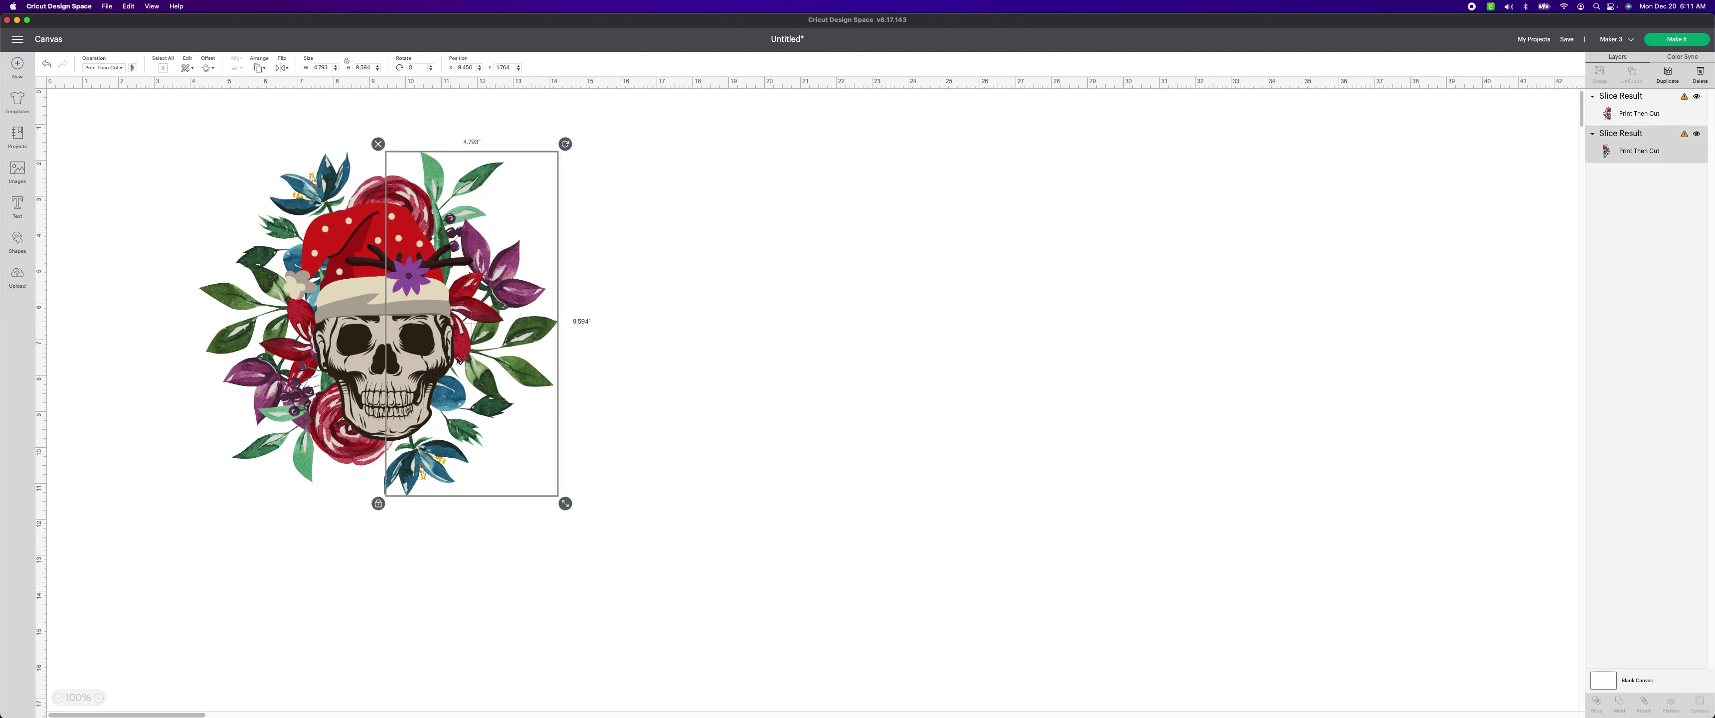
pyautogui.click(584, 387)
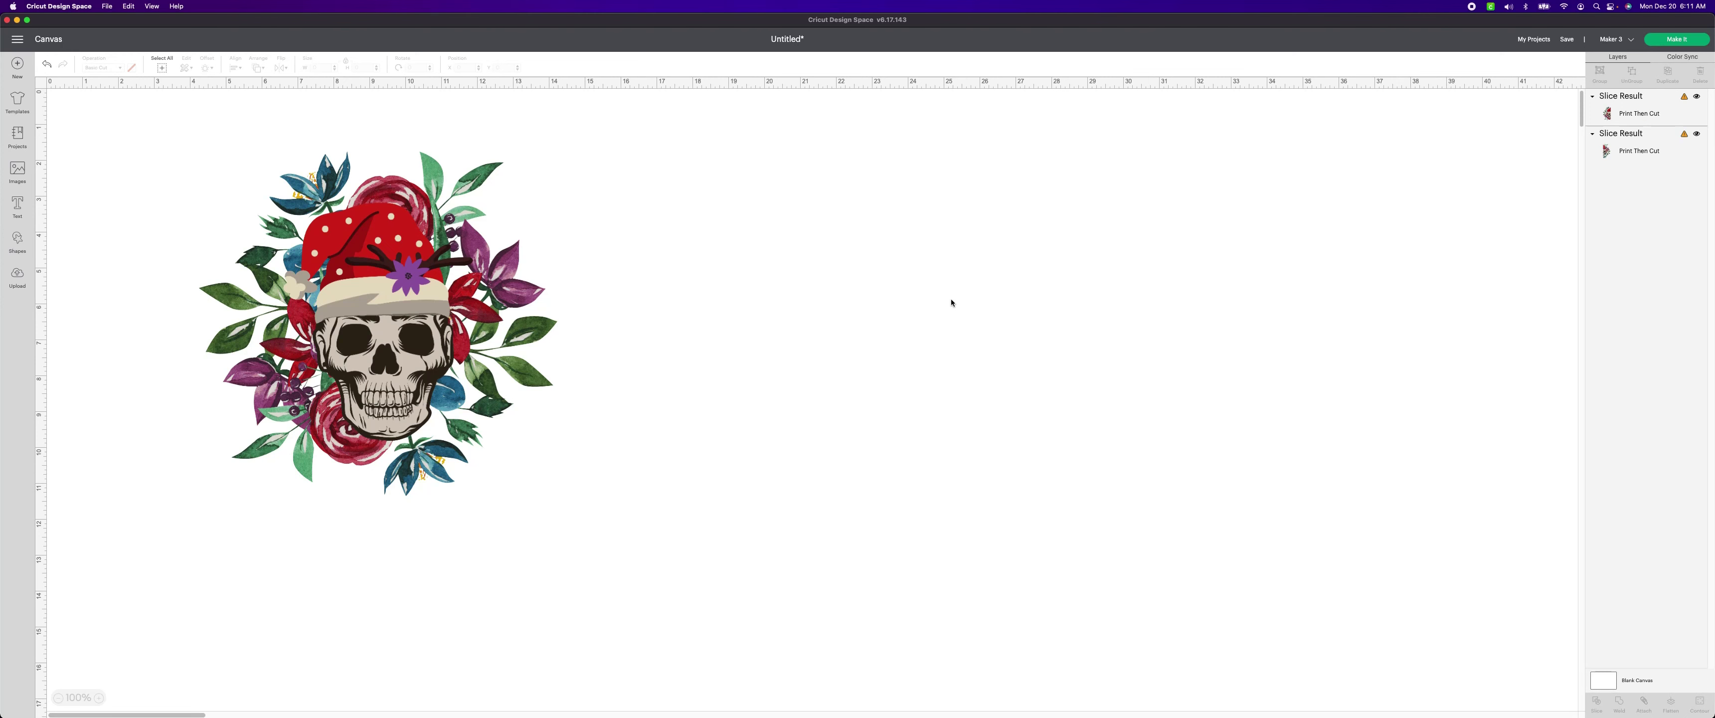
# Resize both skull halves to 9.25 in wide (8.887 in tall)
pyautogui.moveTo(706, 199); pyautogui.dragTo(245, 286)
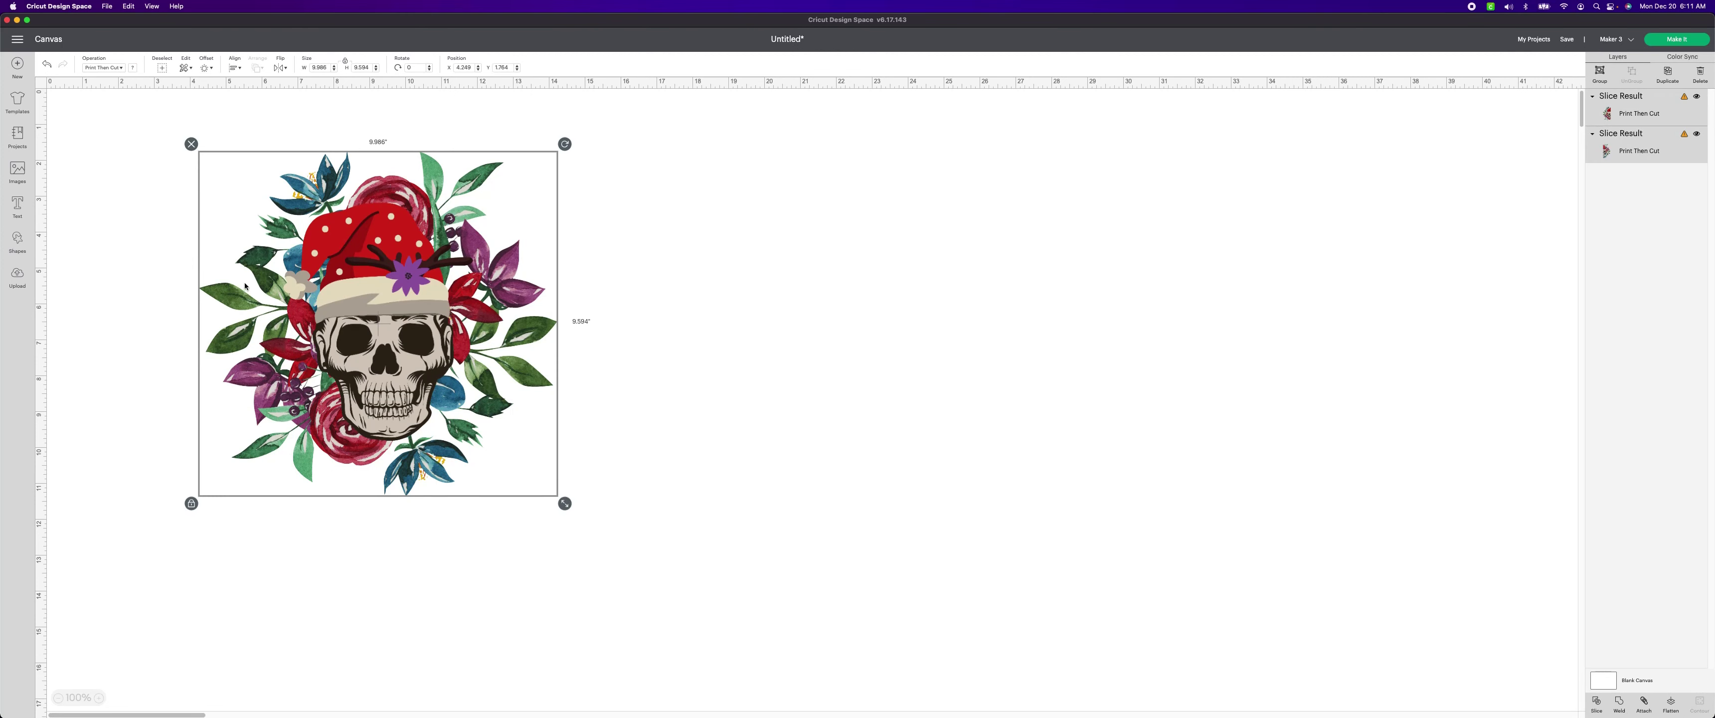
pyautogui.click(327, 68)
pyautogui.write('9.25')
pyautogui.press('Return')
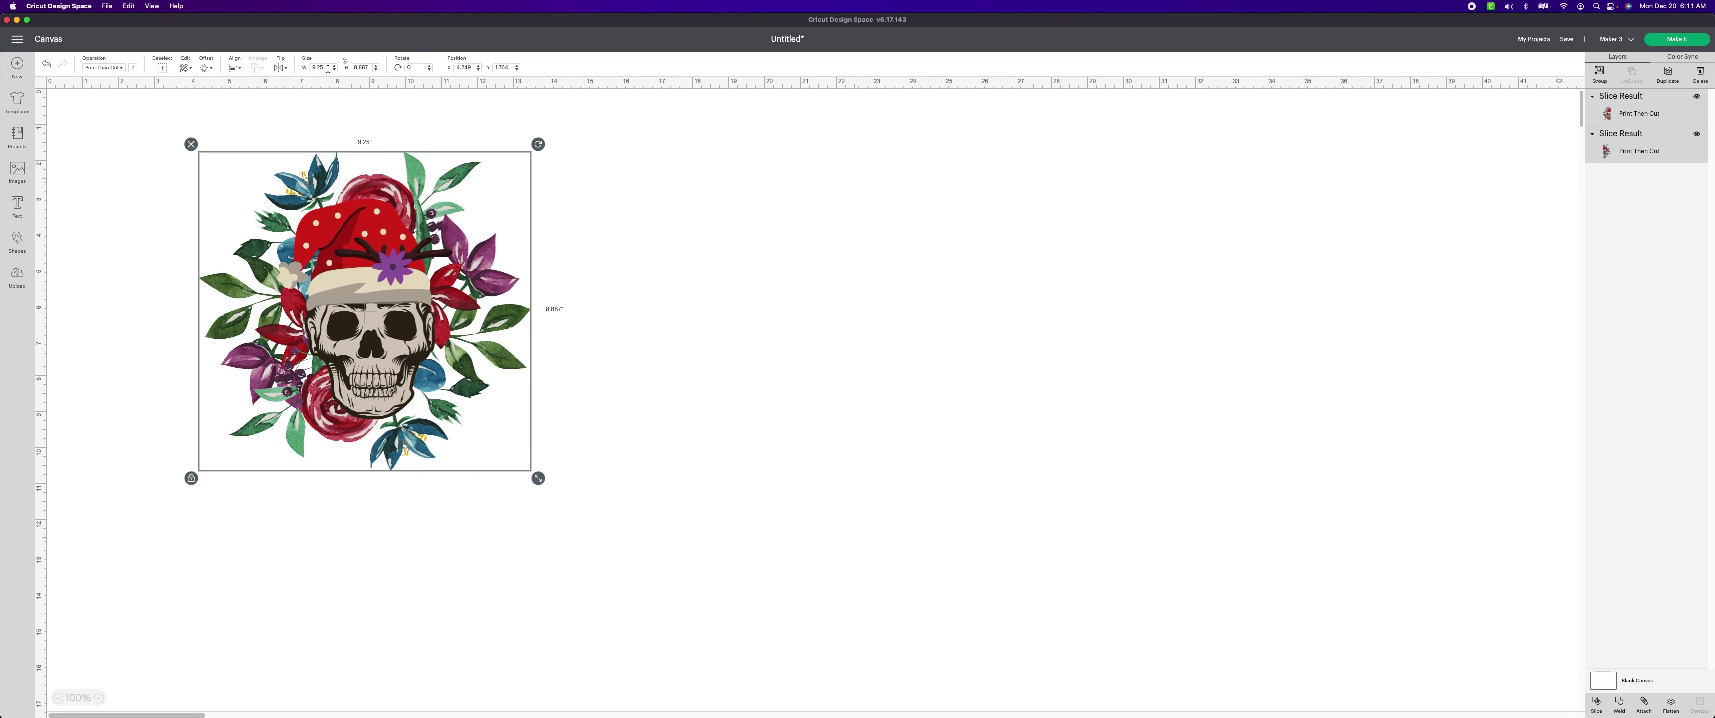
pyautogui.click(873, 319)
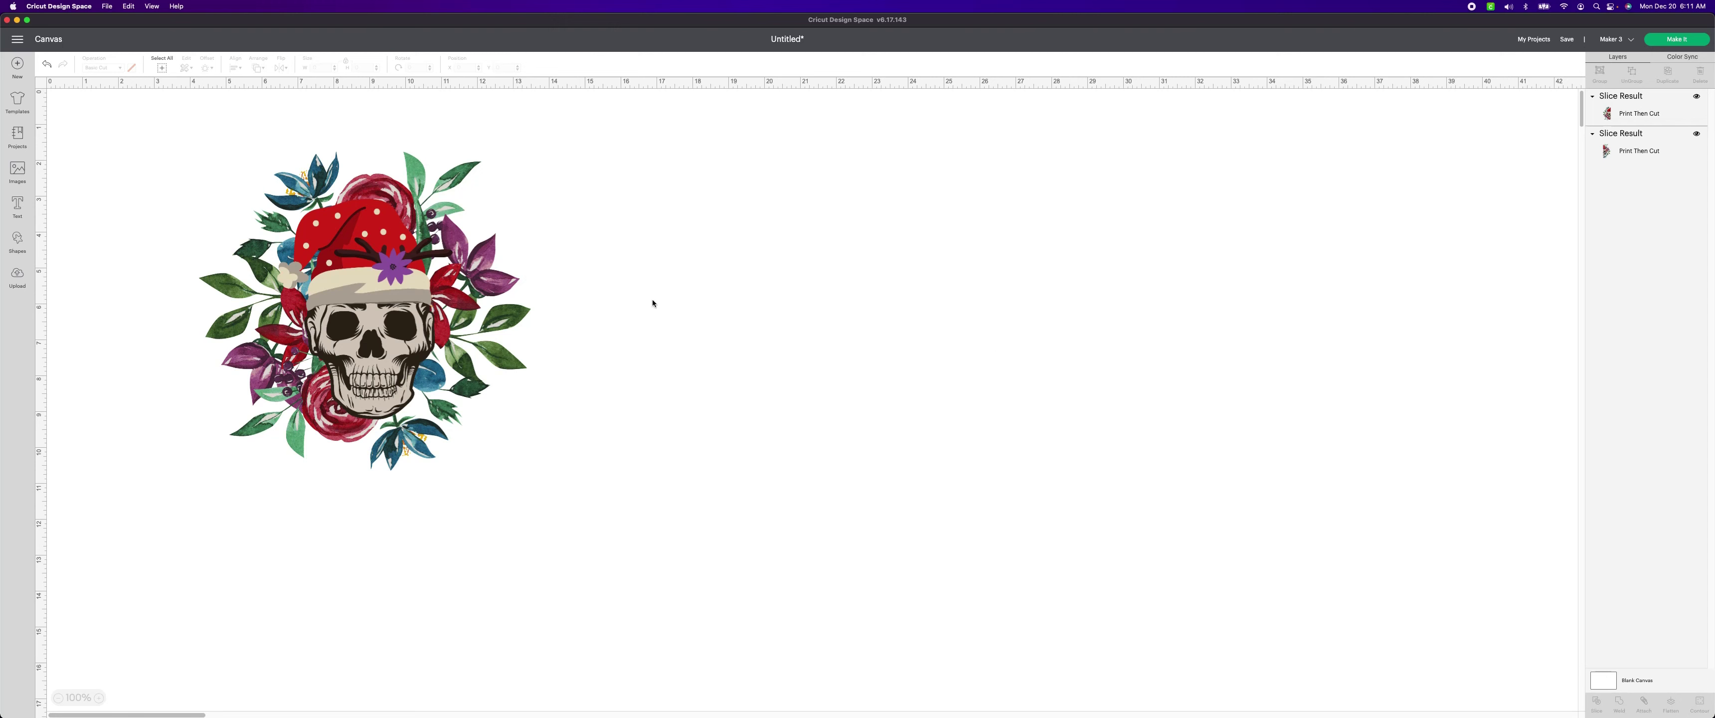
pyautogui.moveTo(200, 139); pyautogui.dragTo(506, 474)
# Preview an offset outline on the skull at 0.1 in, then 0.05 in
pyautogui.click(202, 68)
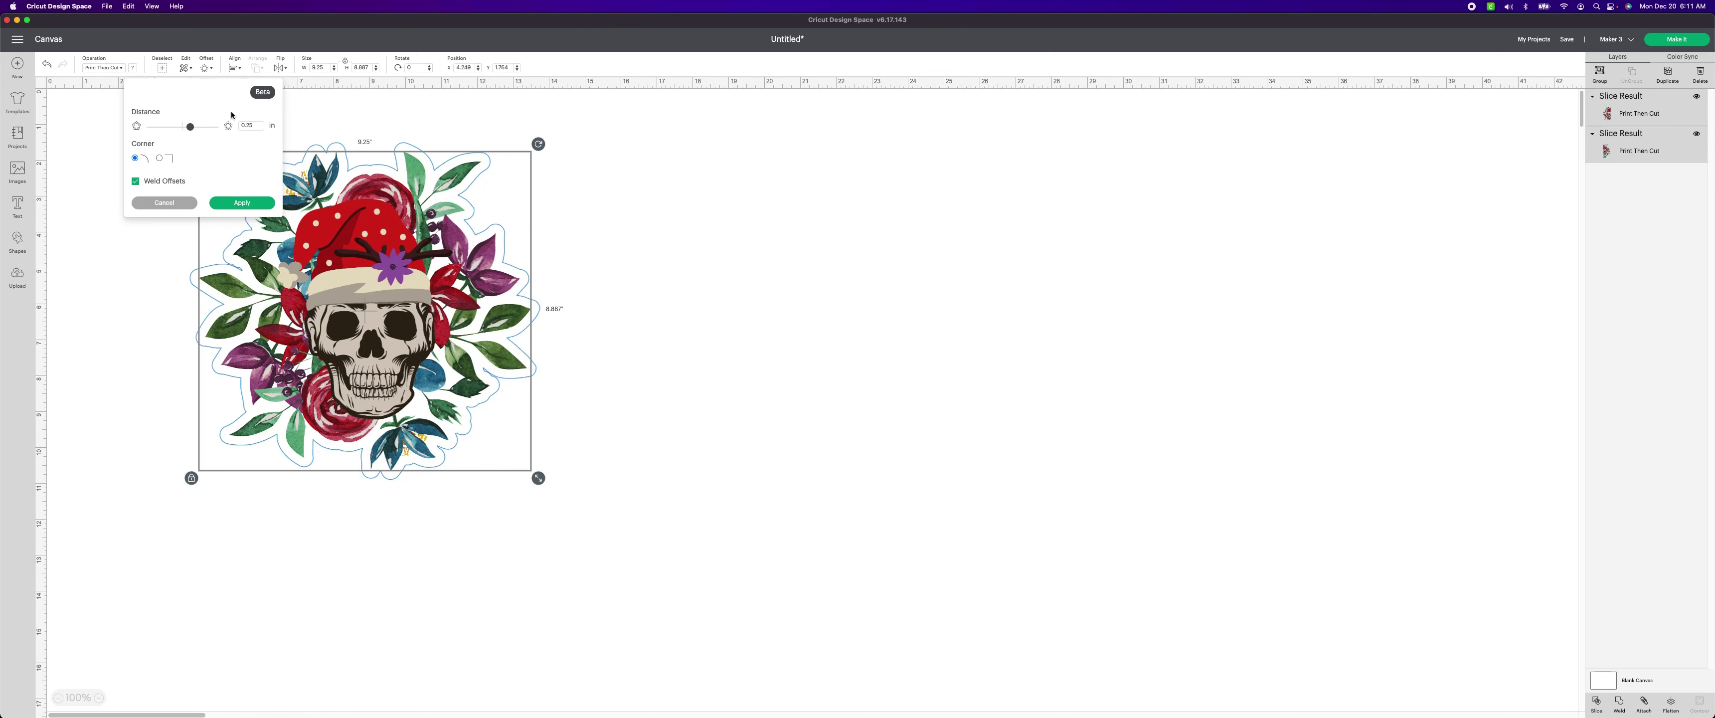
pyautogui.click(258, 125)
pyautogui.press('Return')
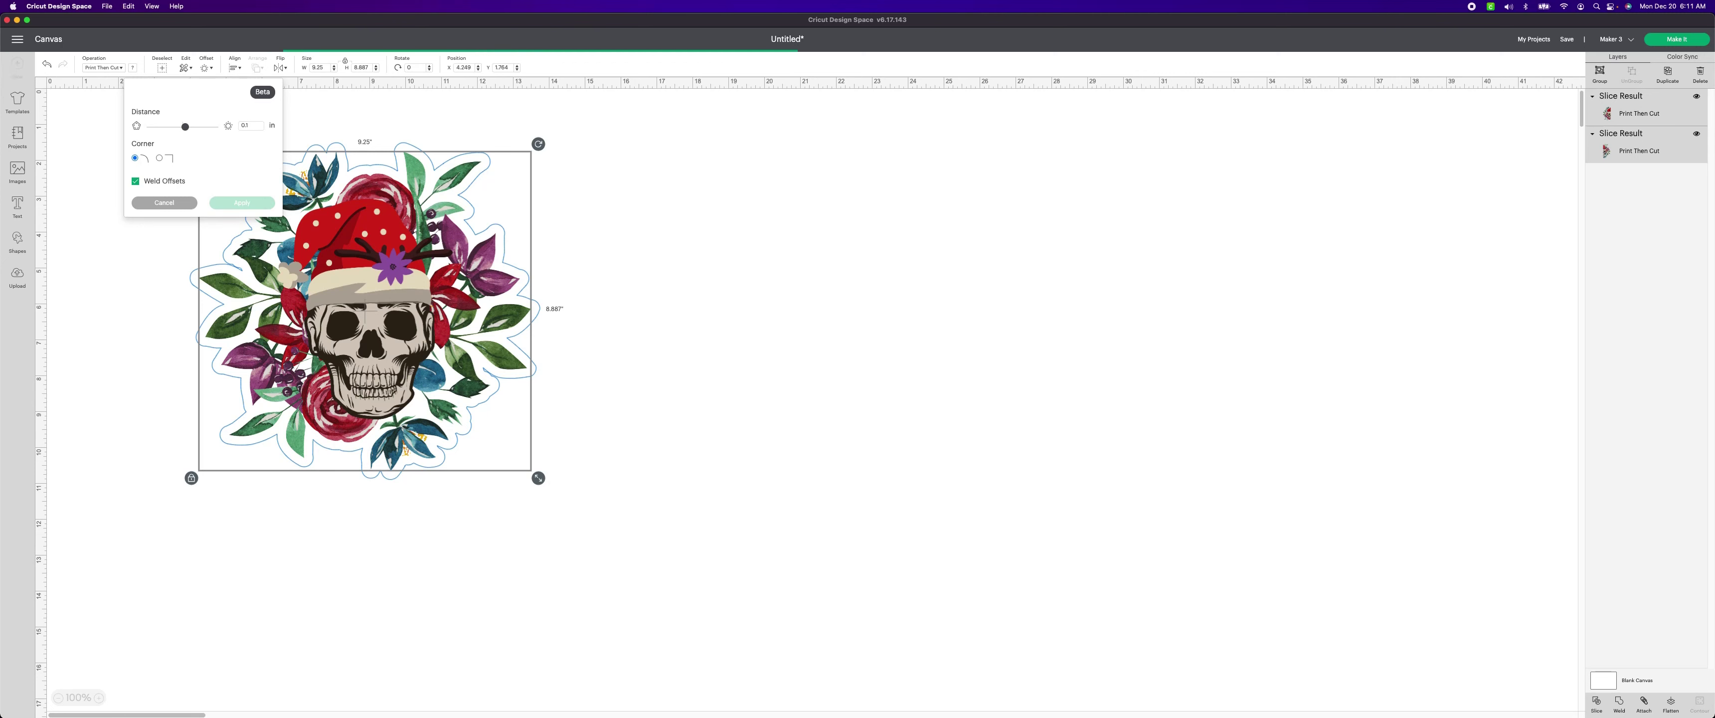
pyautogui.click(254, 126)
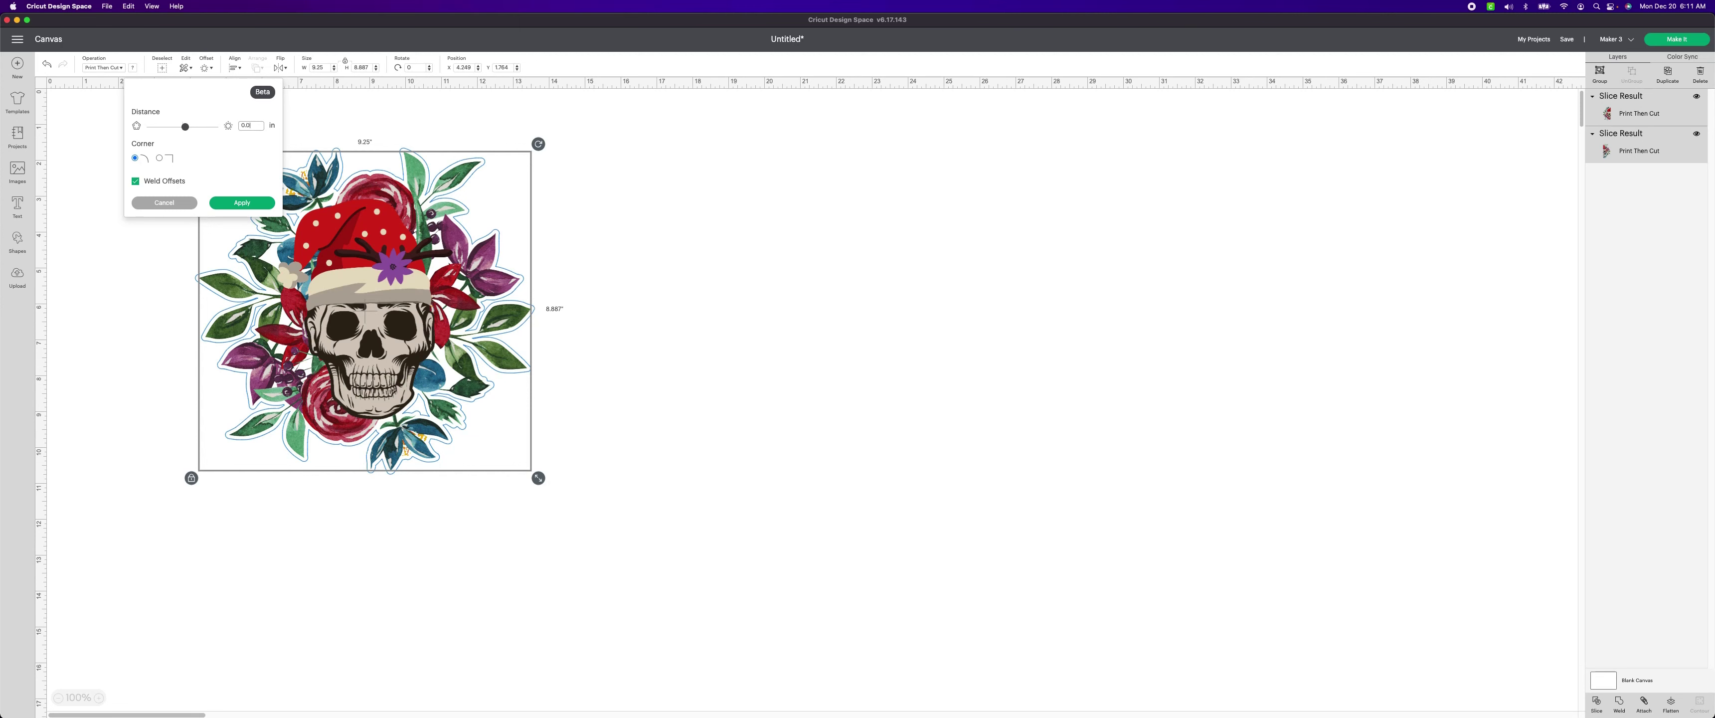
pyautogui.press('Return')
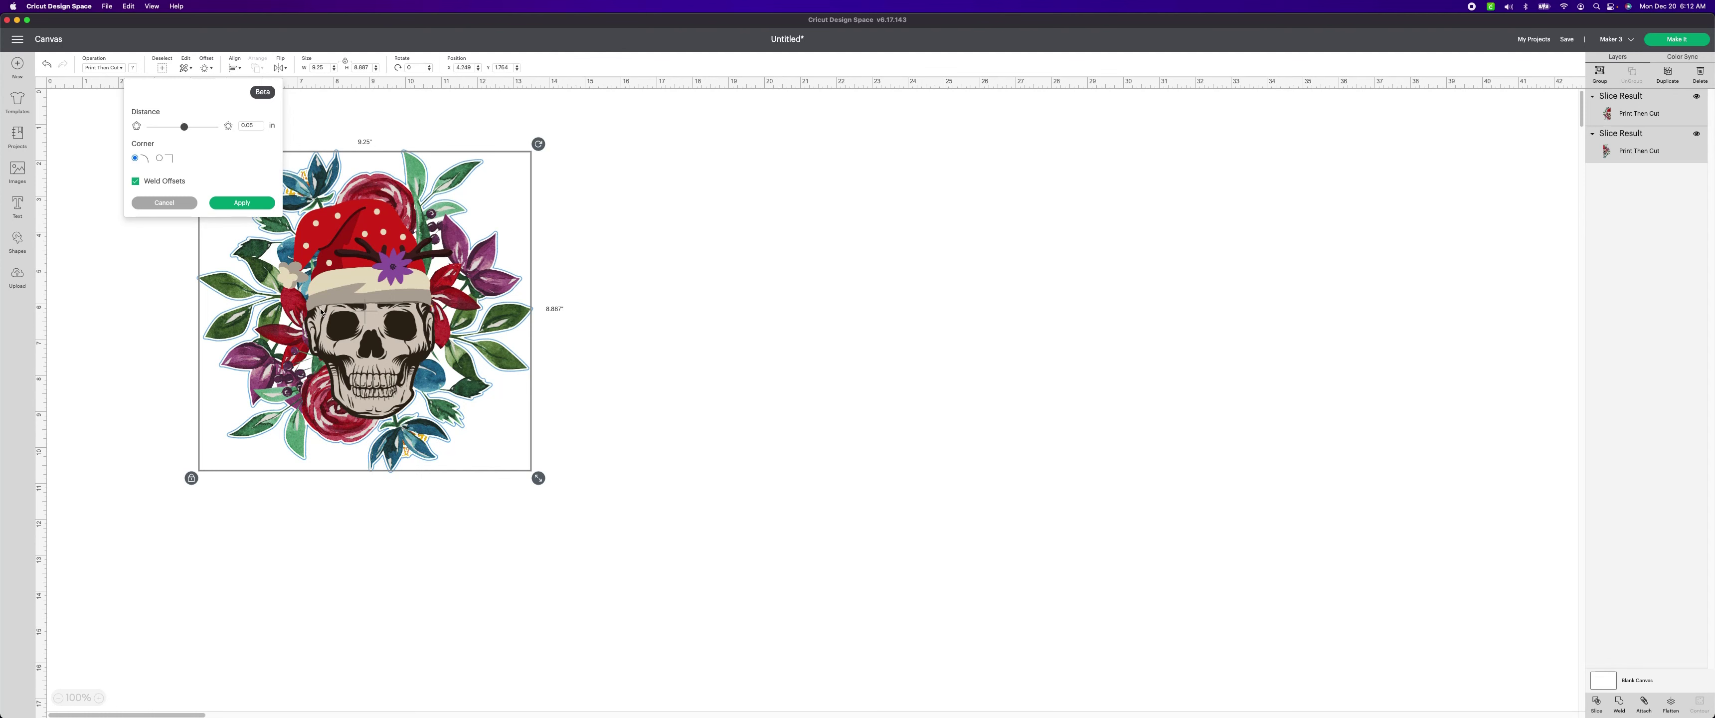
pyautogui.click(260, 124)
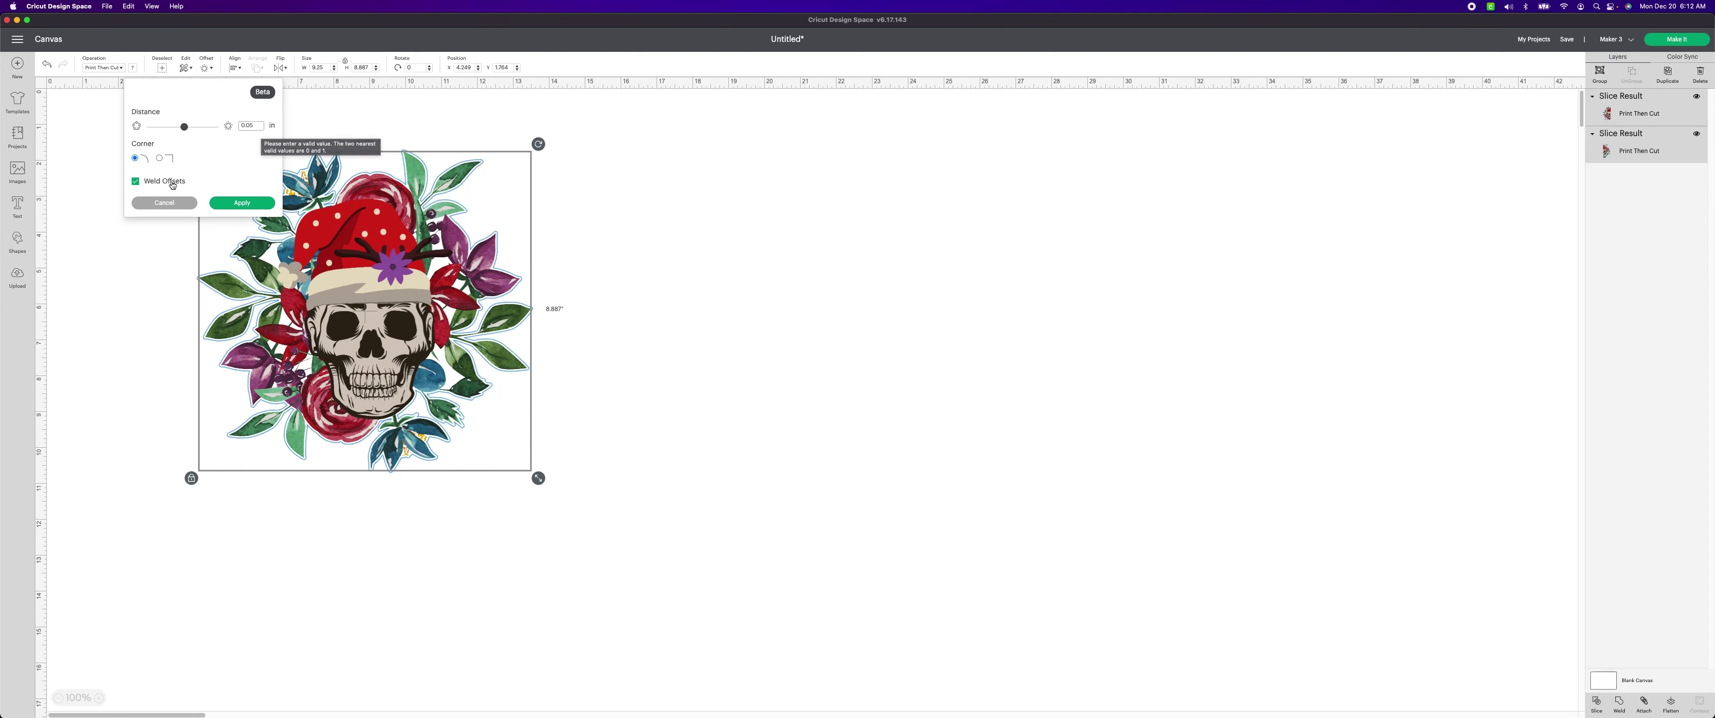
# Copy and paste the skull design, placing the copy to the right
pyautogui.click(119, 259)
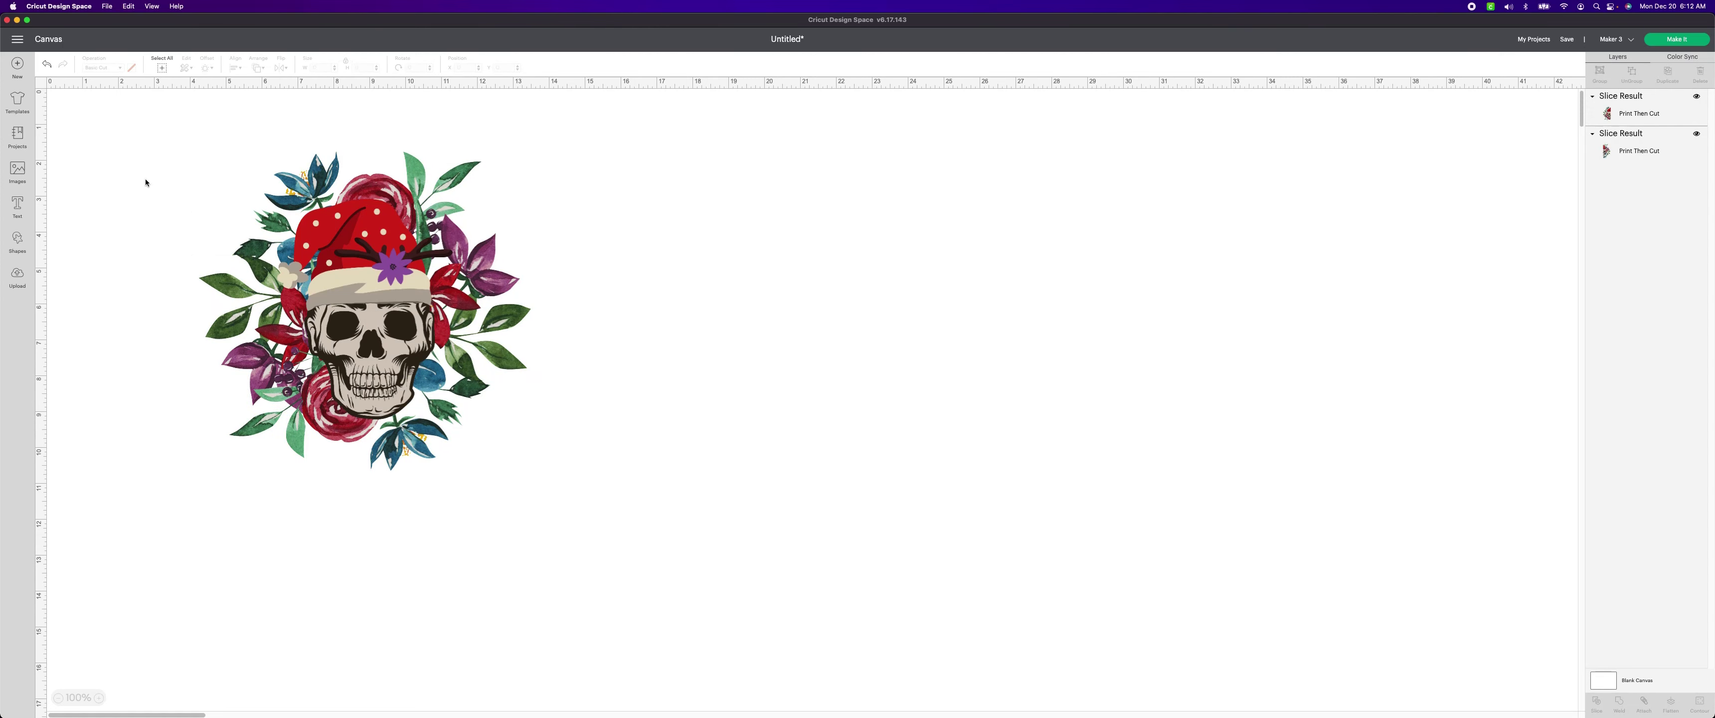
pyautogui.moveTo(168, 150); pyautogui.dragTo(802, 686)
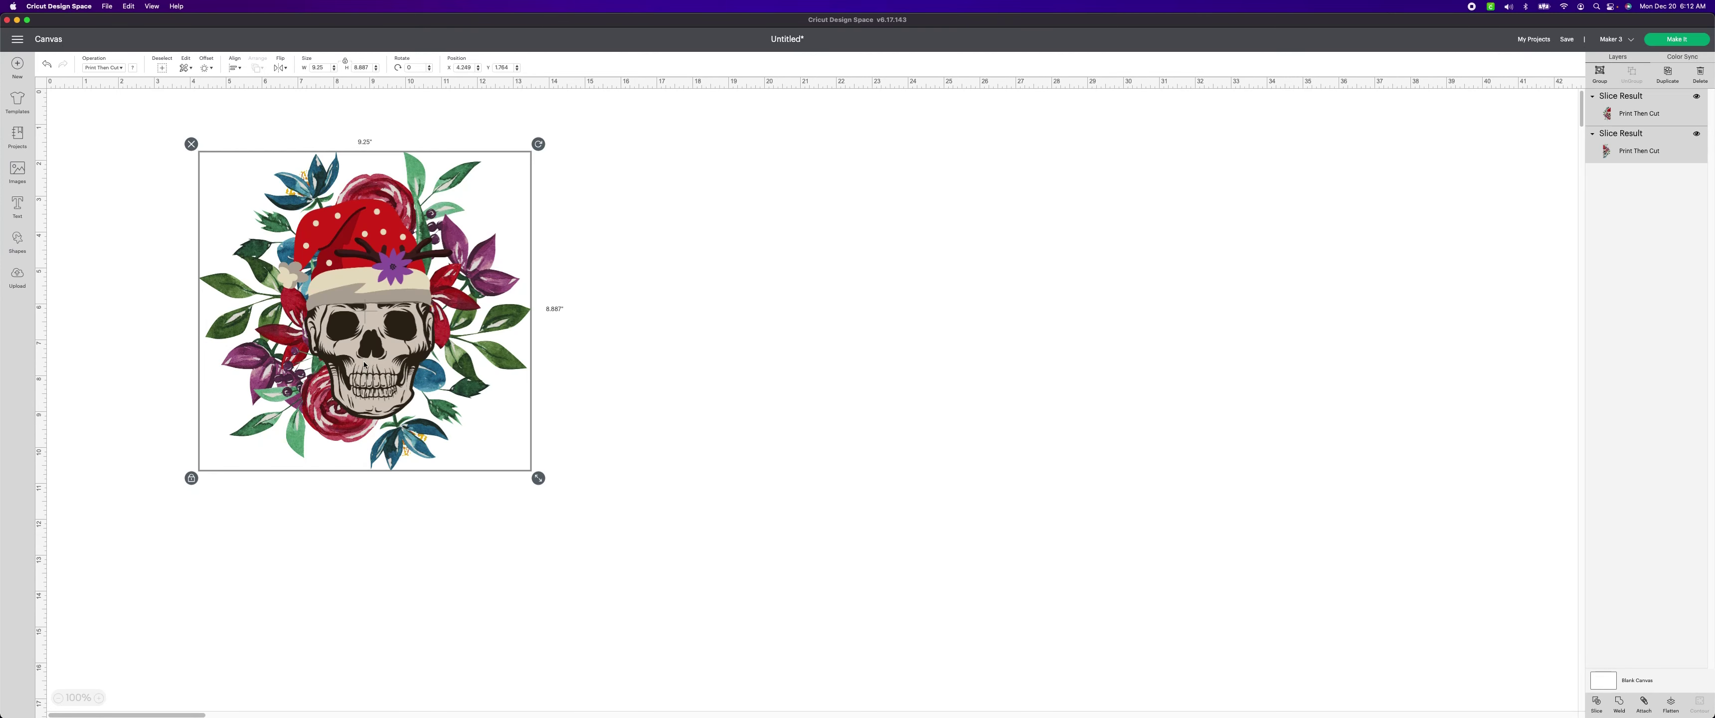
pyautogui.rightClick(366, 366)
pyautogui.click(391, 421)
pyautogui.rightClick(1024, 306)
pyautogui.click(1042, 375)
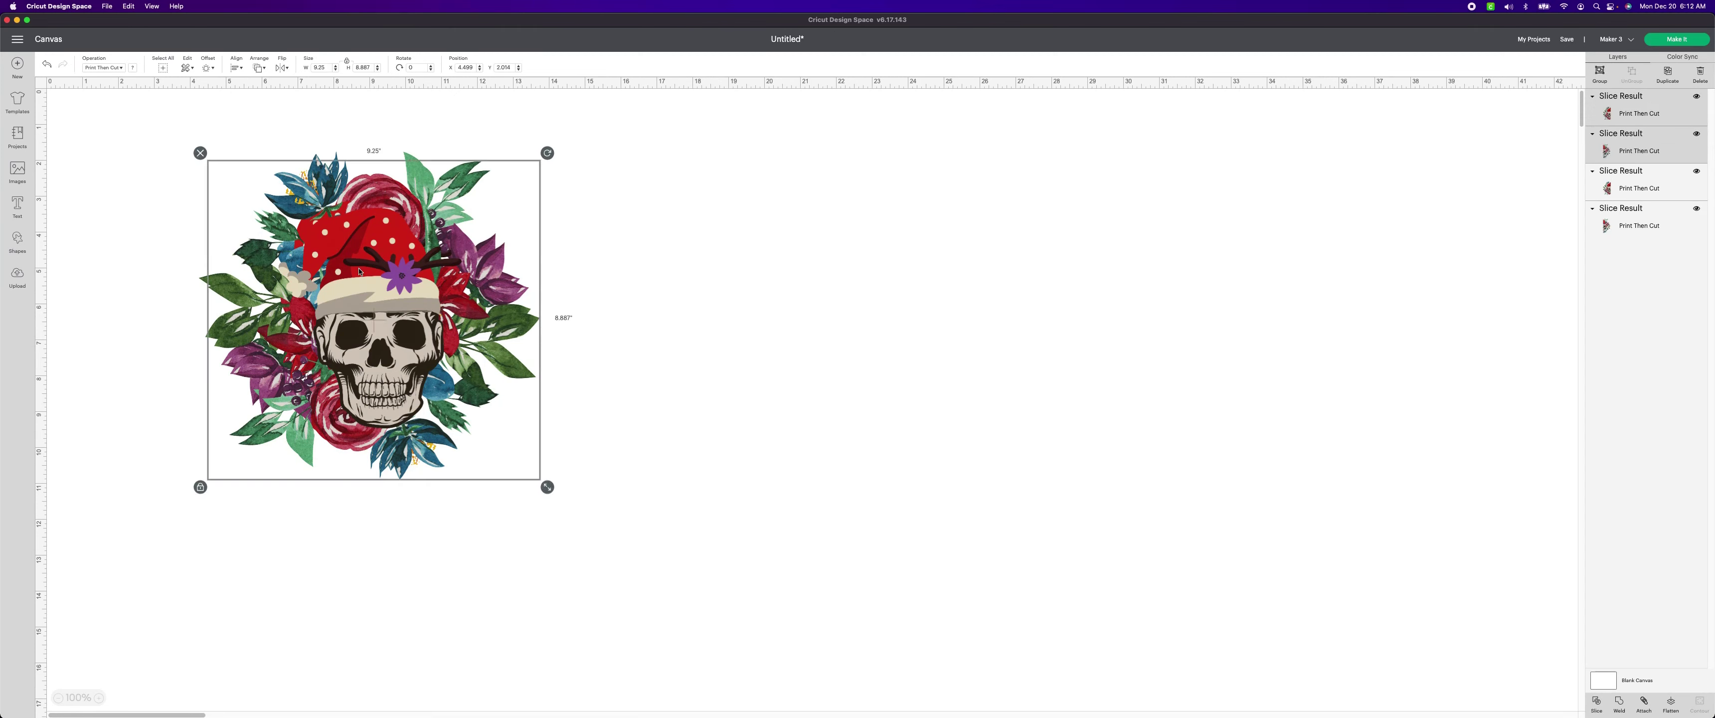
pyautogui.moveTo(360, 273); pyautogui.dragTo(756, 283)
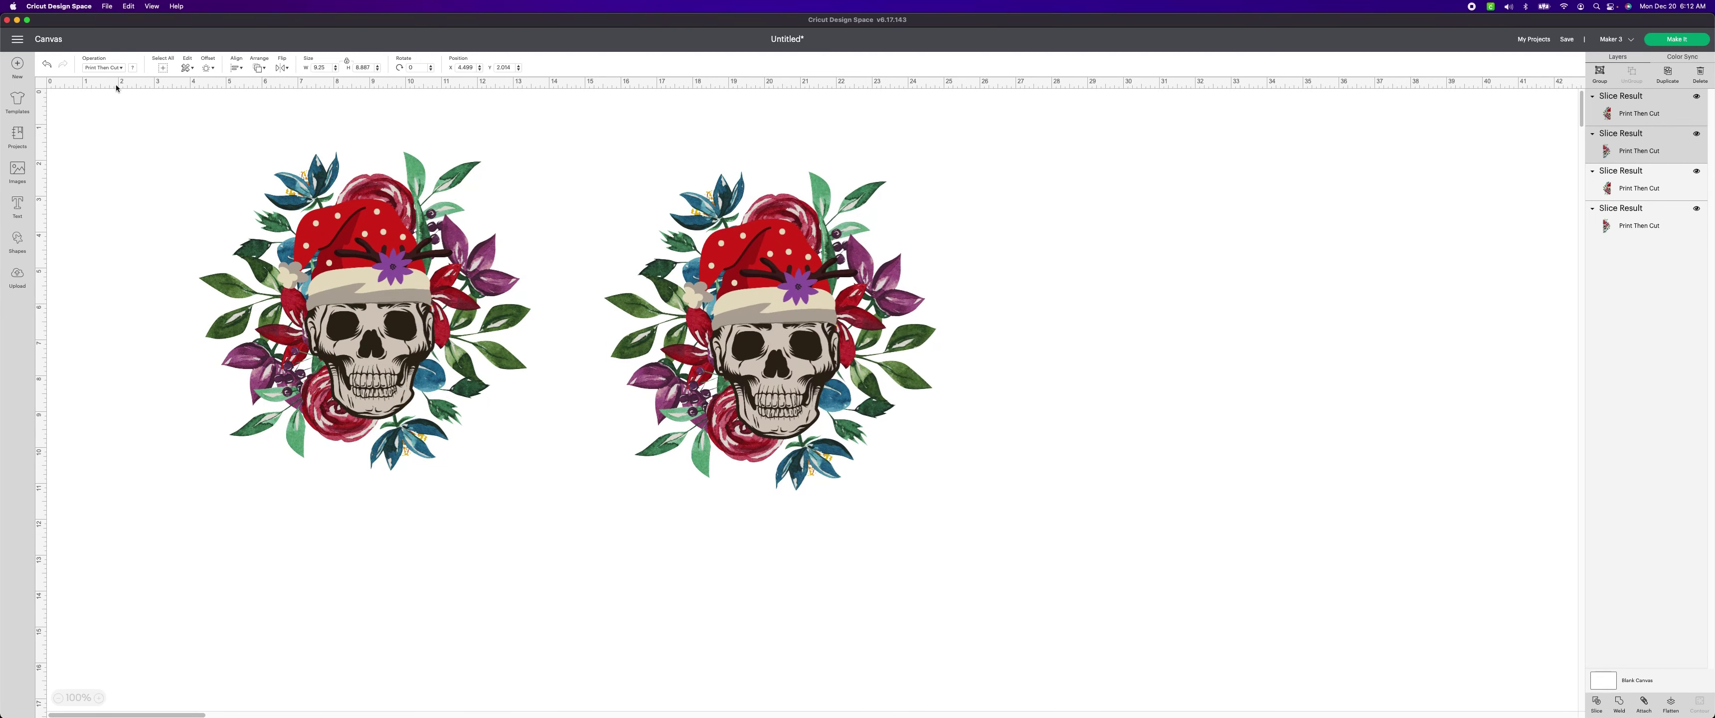
# Switch the copy's operation to Basic Cut
pyautogui.click(96, 67)
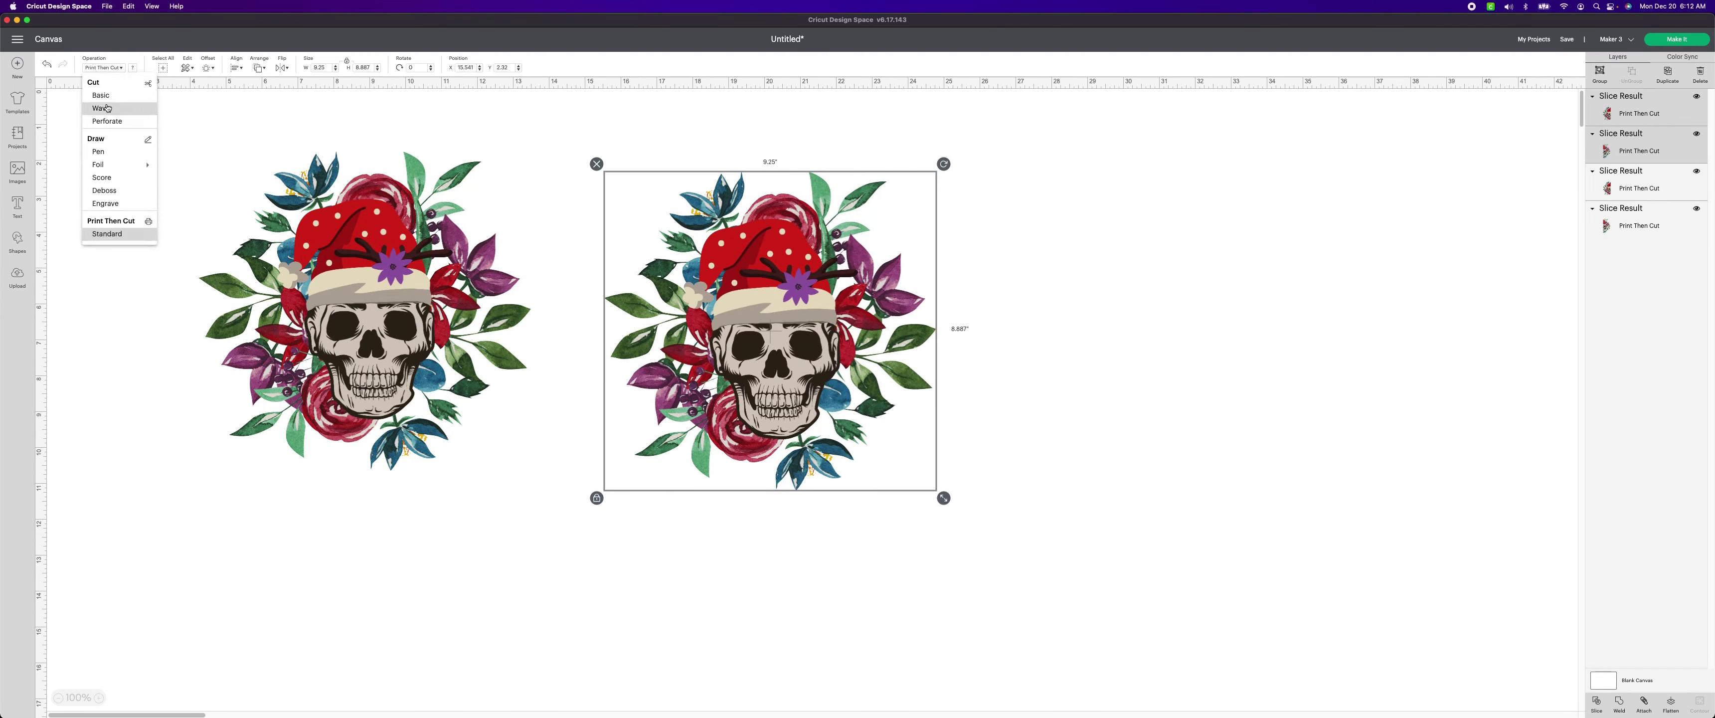
pyautogui.click(104, 97)
pyautogui.click(1154, 257)
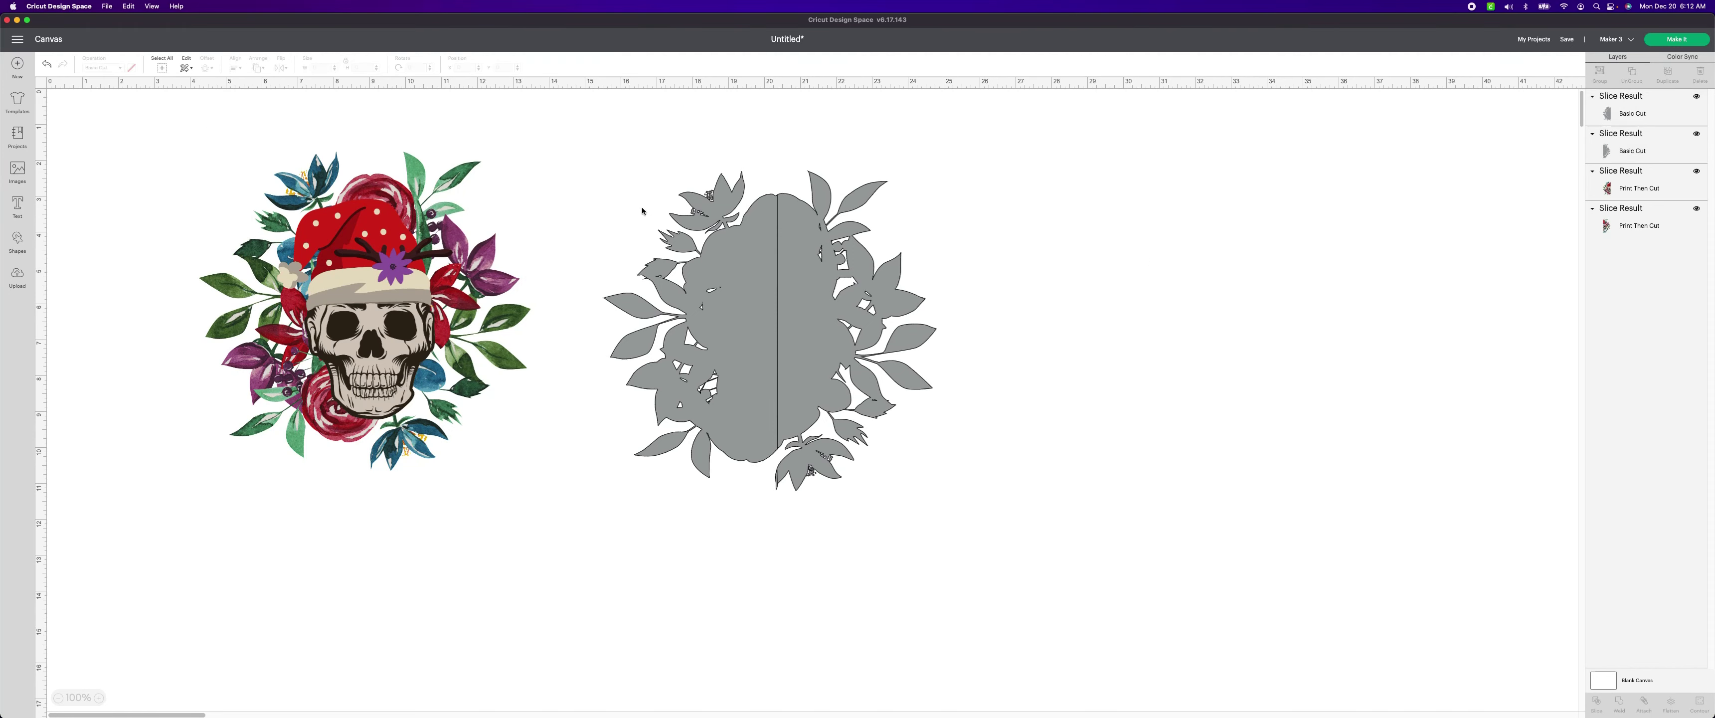
# Undo the accidental move of the skull's left half
pyautogui.click(219, 175)
pyautogui.moveTo(220, 174); pyautogui.dragTo(454, 408)
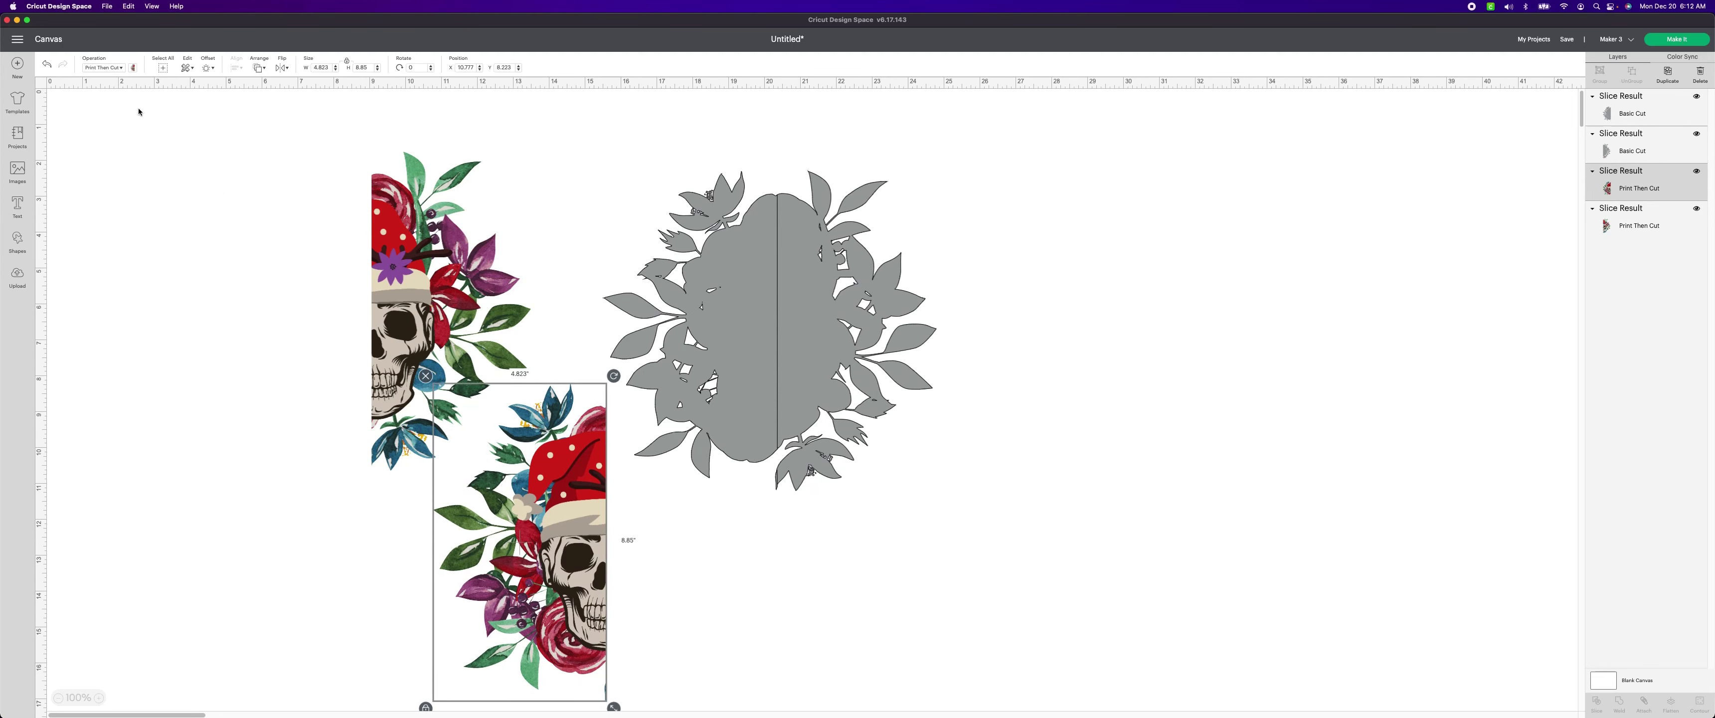
pyautogui.click(46, 67)
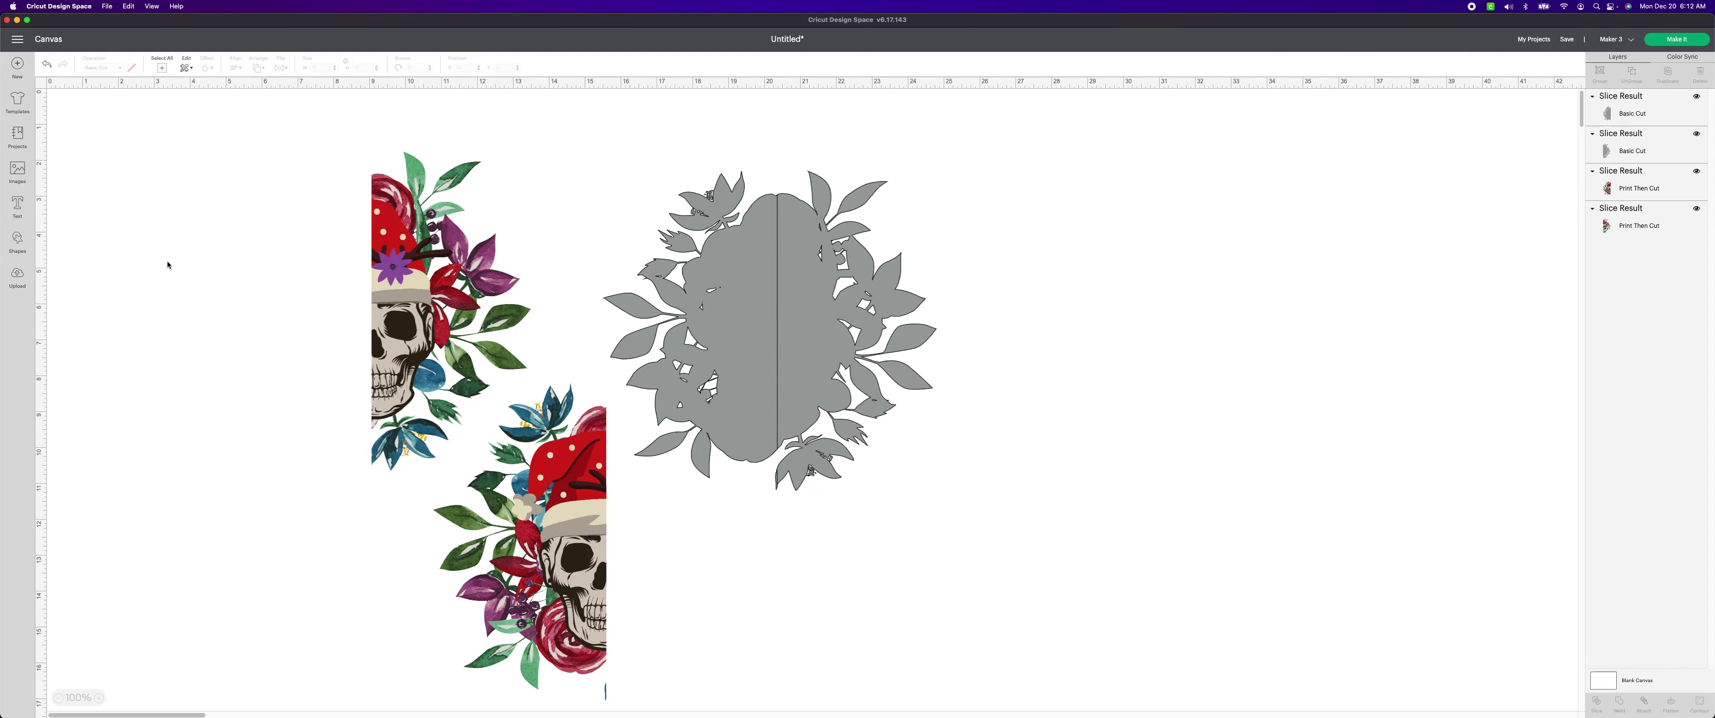
# Apply a welded 0.01 in offset around the printed skull
pyautogui.moveTo(102, 92); pyautogui.dragTo(565, 485)
pyautogui.click(208, 68)
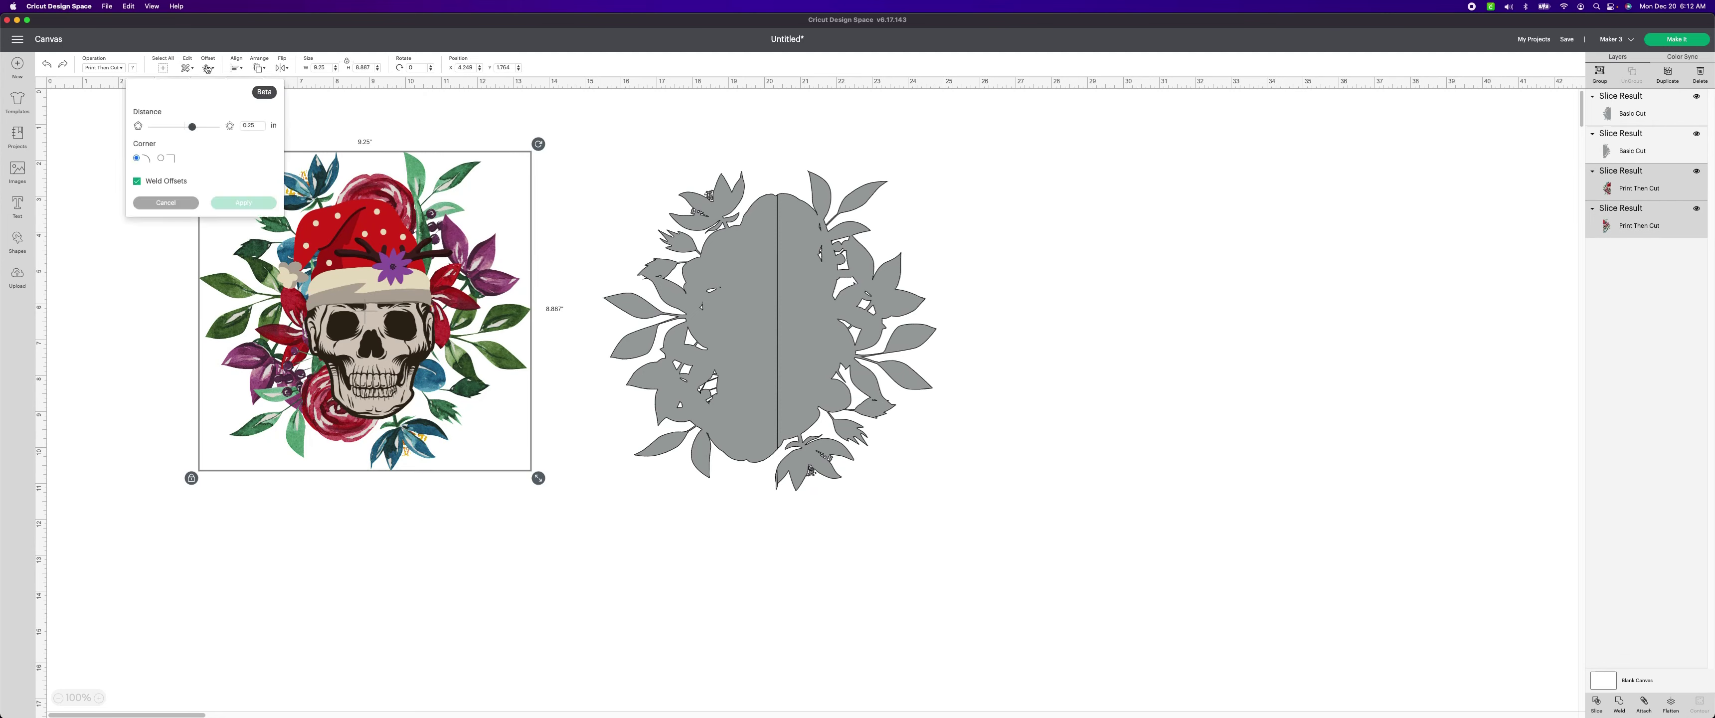
pyautogui.click(254, 126)
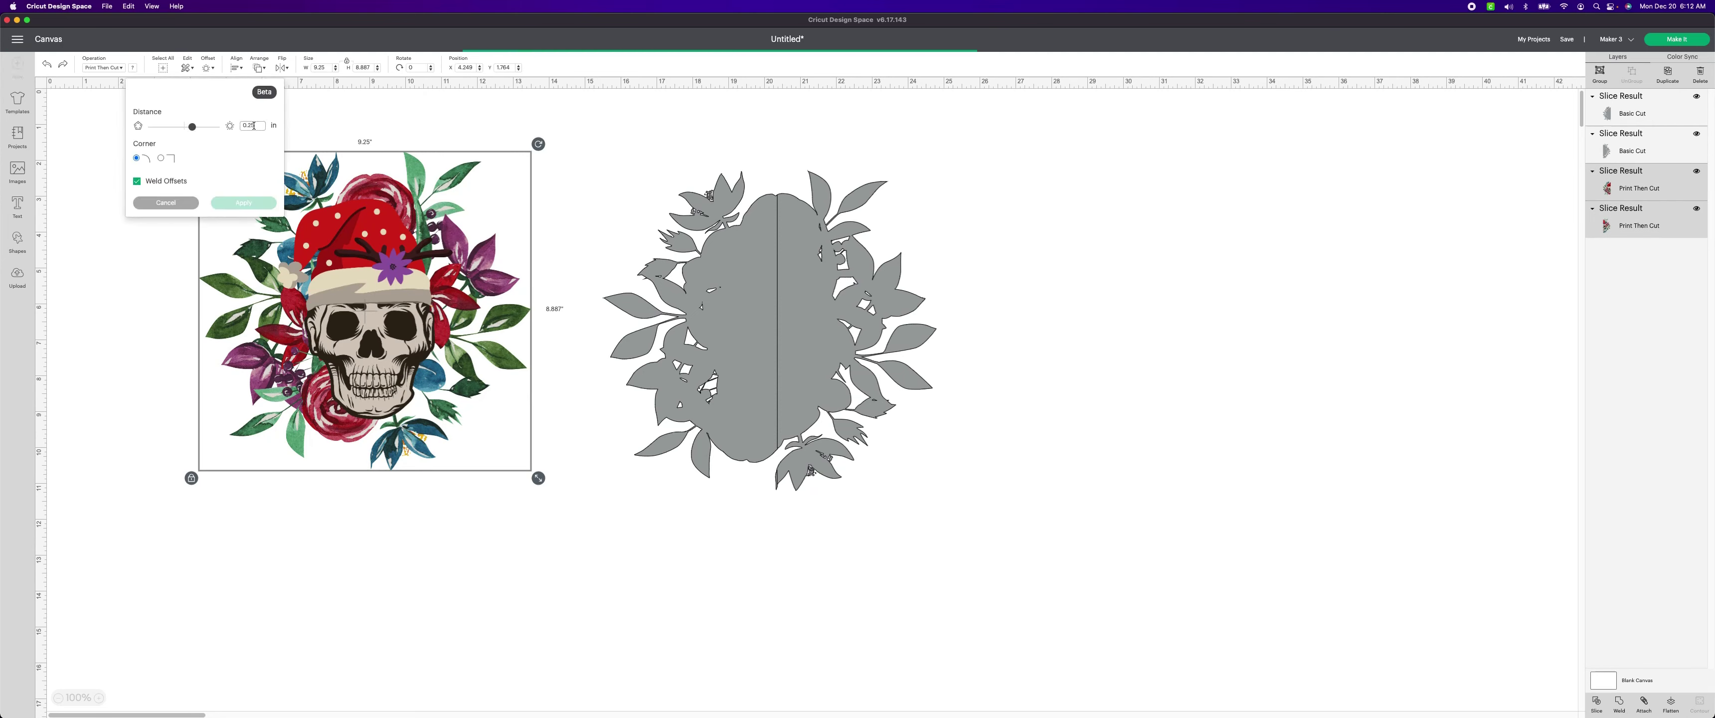
pyautogui.press('BackSpace')
pyautogui.press('BackSpace')
pyautogui.write('01')
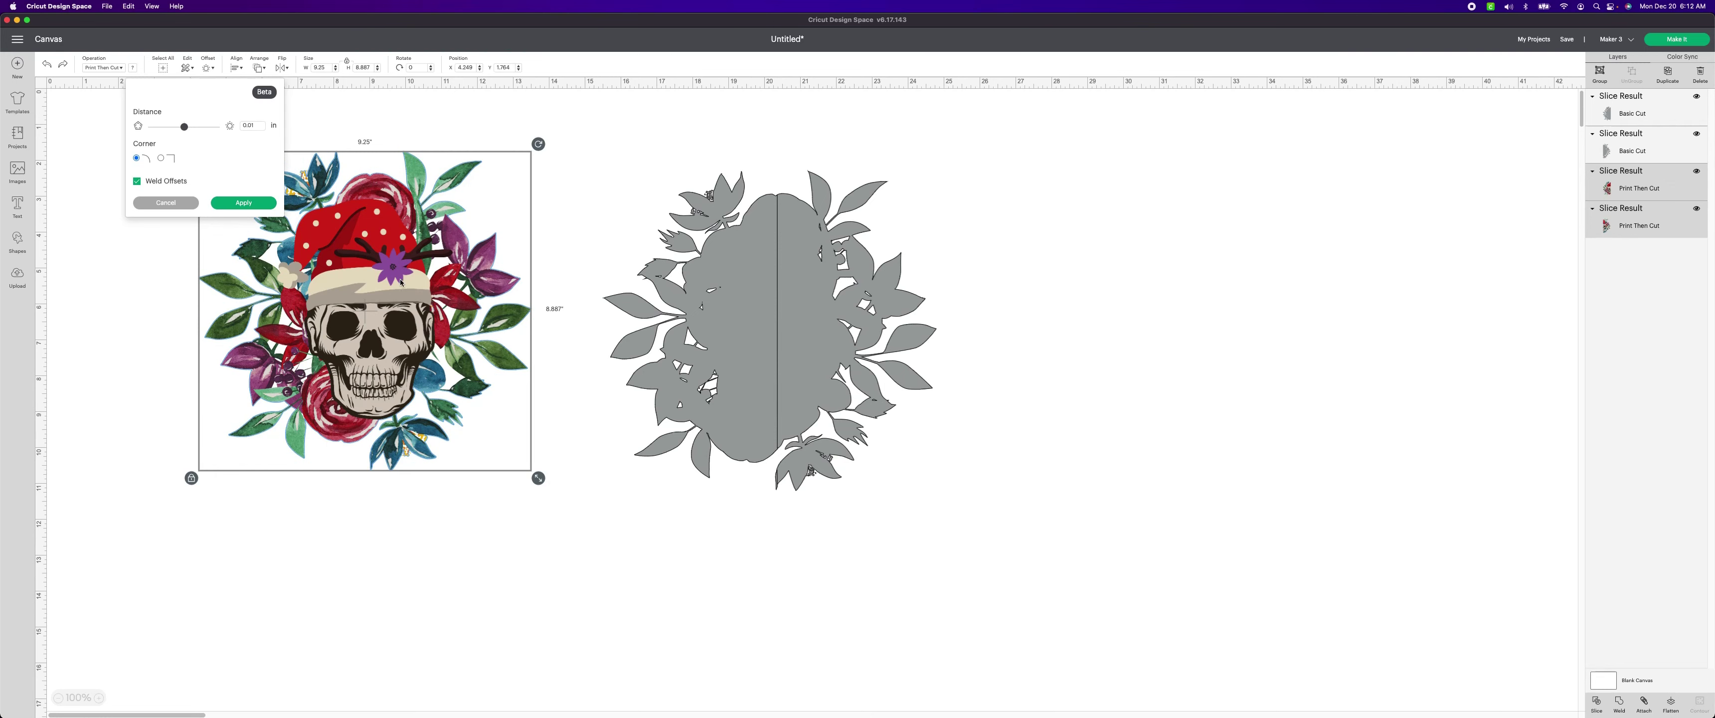
pyautogui.click(243, 203)
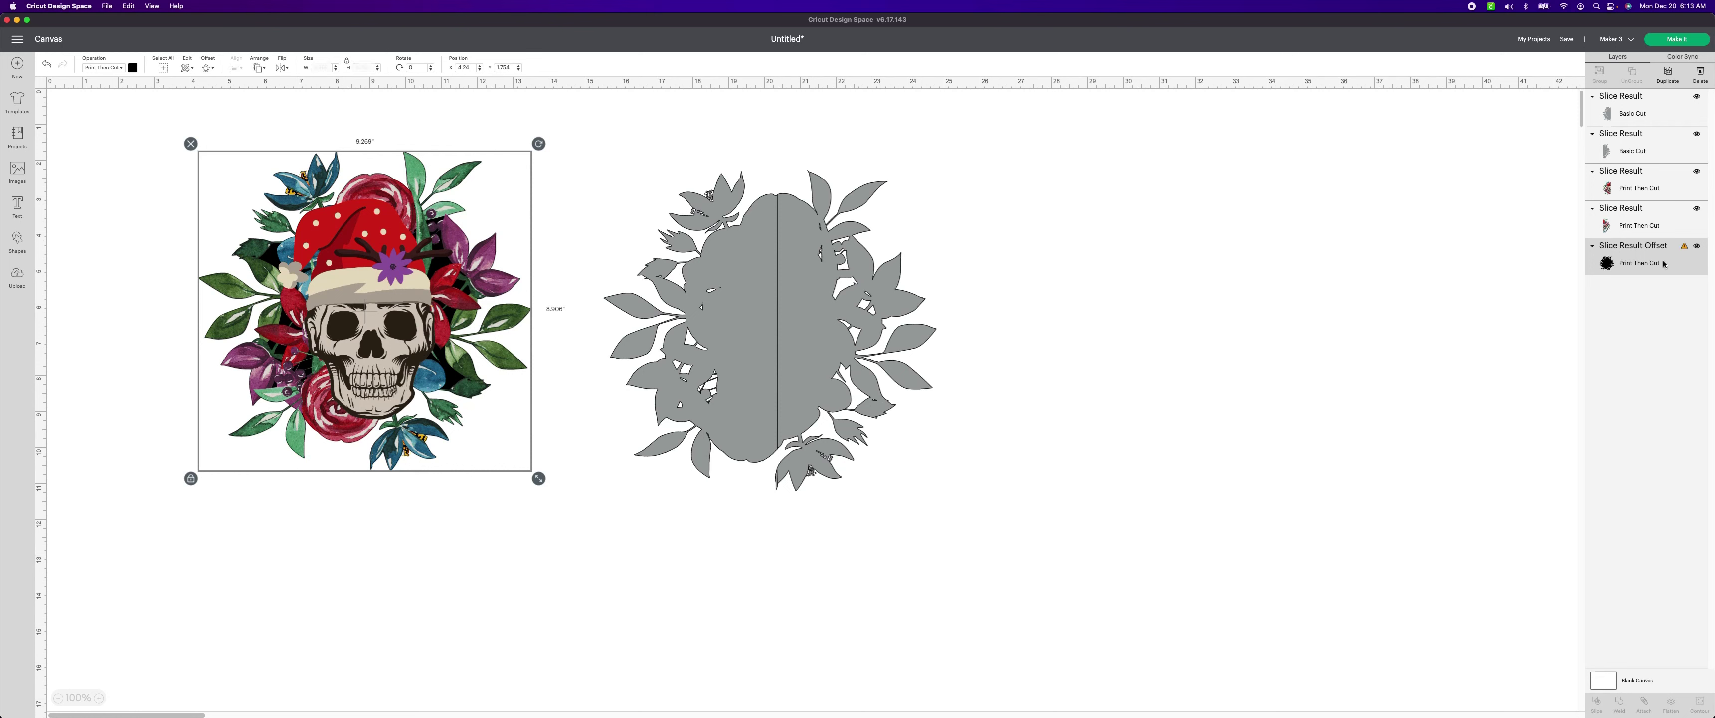
# Move the black floral offset outline out to the right of the canvas
pyautogui.click(321, 309)
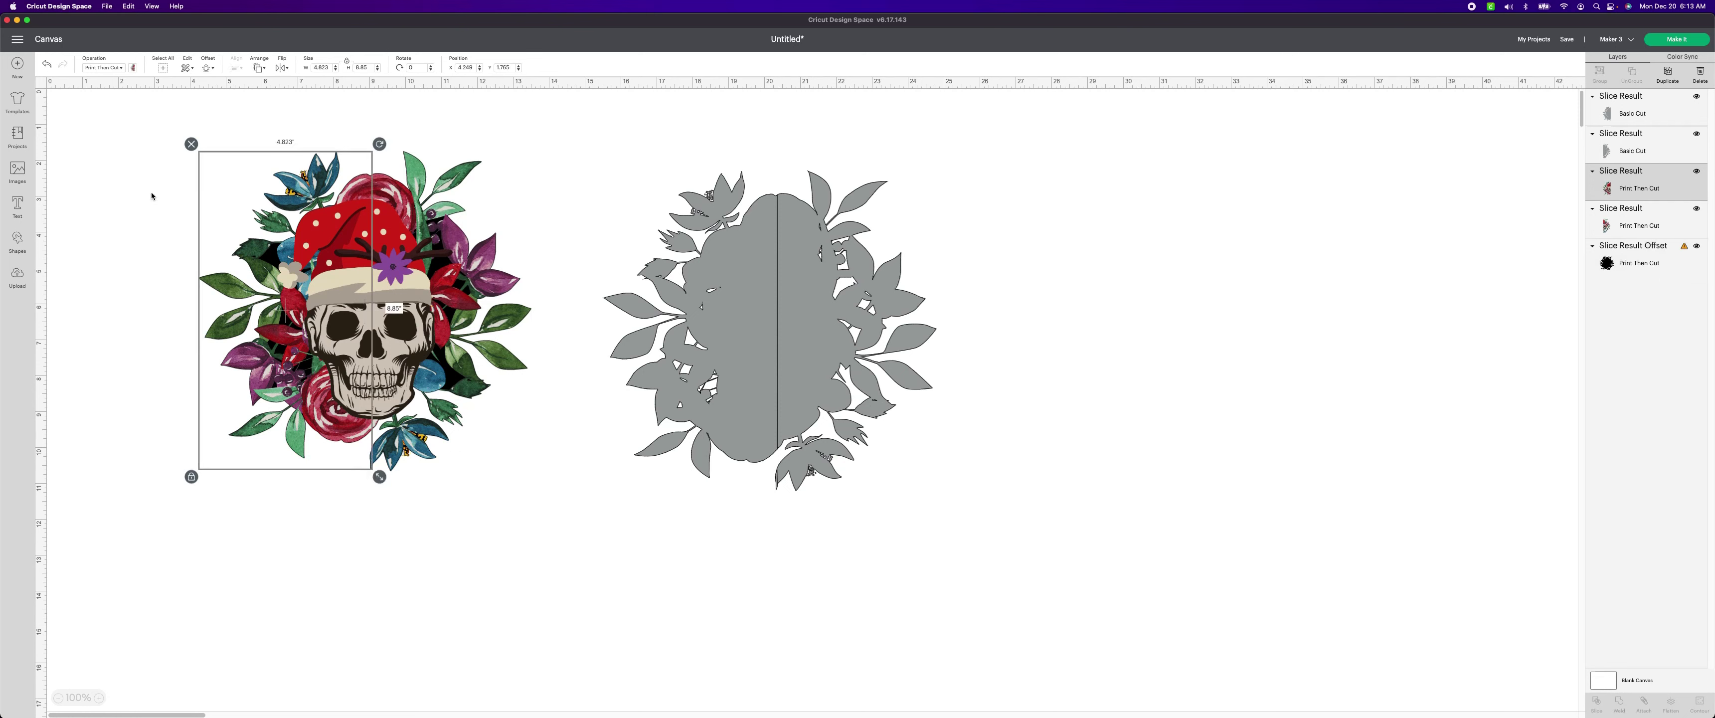
pyautogui.click(236, 215)
pyautogui.click(1641, 264)
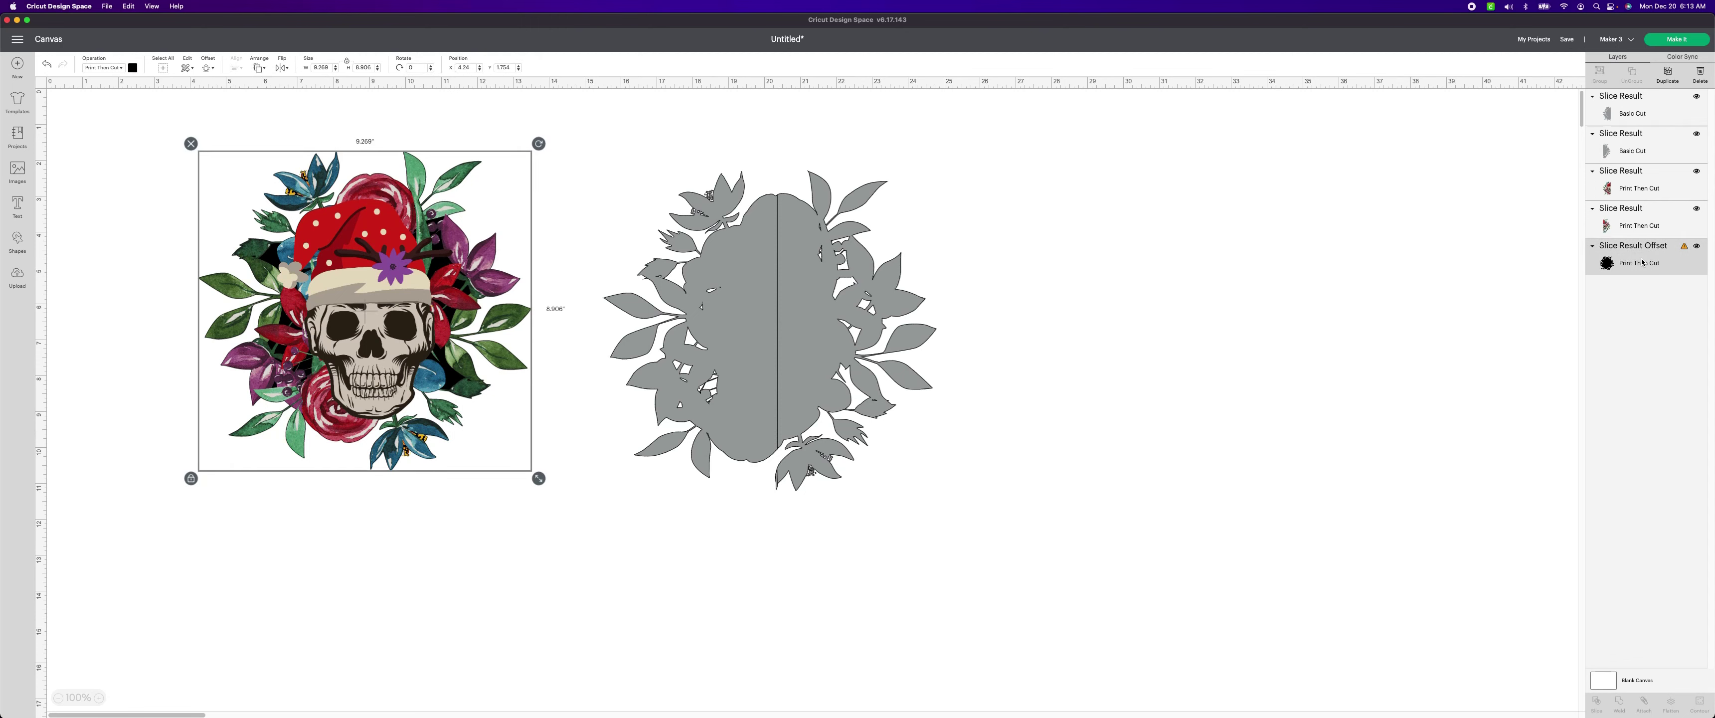
pyautogui.press('Right')
pyautogui.press('Right')
pyautogui.press('Right')
pyautogui.press('Right')
pyautogui.press('Right')
pyautogui.press('Right')
pyautogui.press('Right')
pyautogui.press('Right')
pyautogui.press('Right')
pyautogui.press('Right')
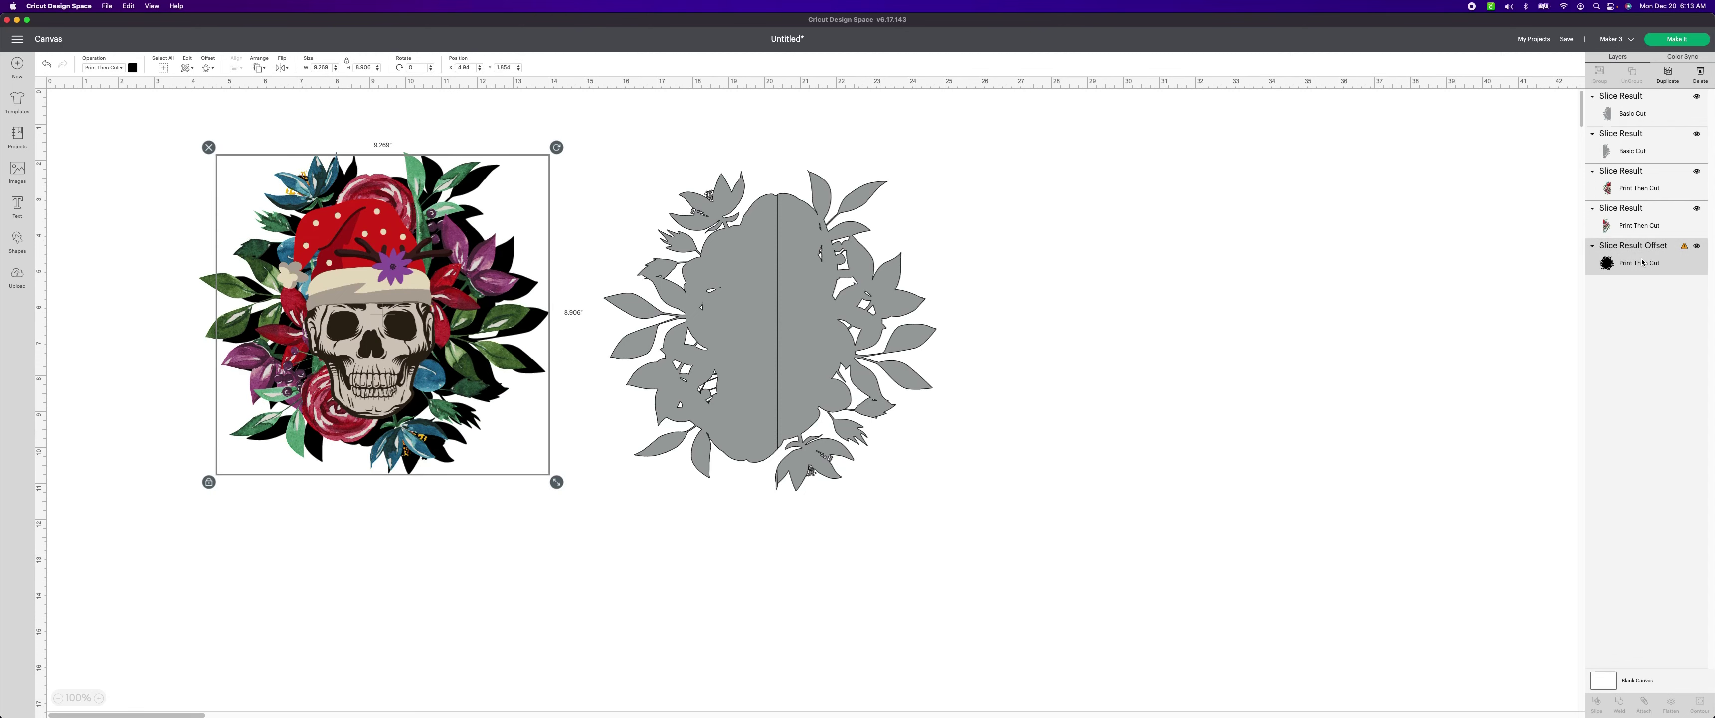
pyautogui.press('Down')
pyautogui.press('Right')
pyautogui.press('Right')
pyautogui.press('Right')
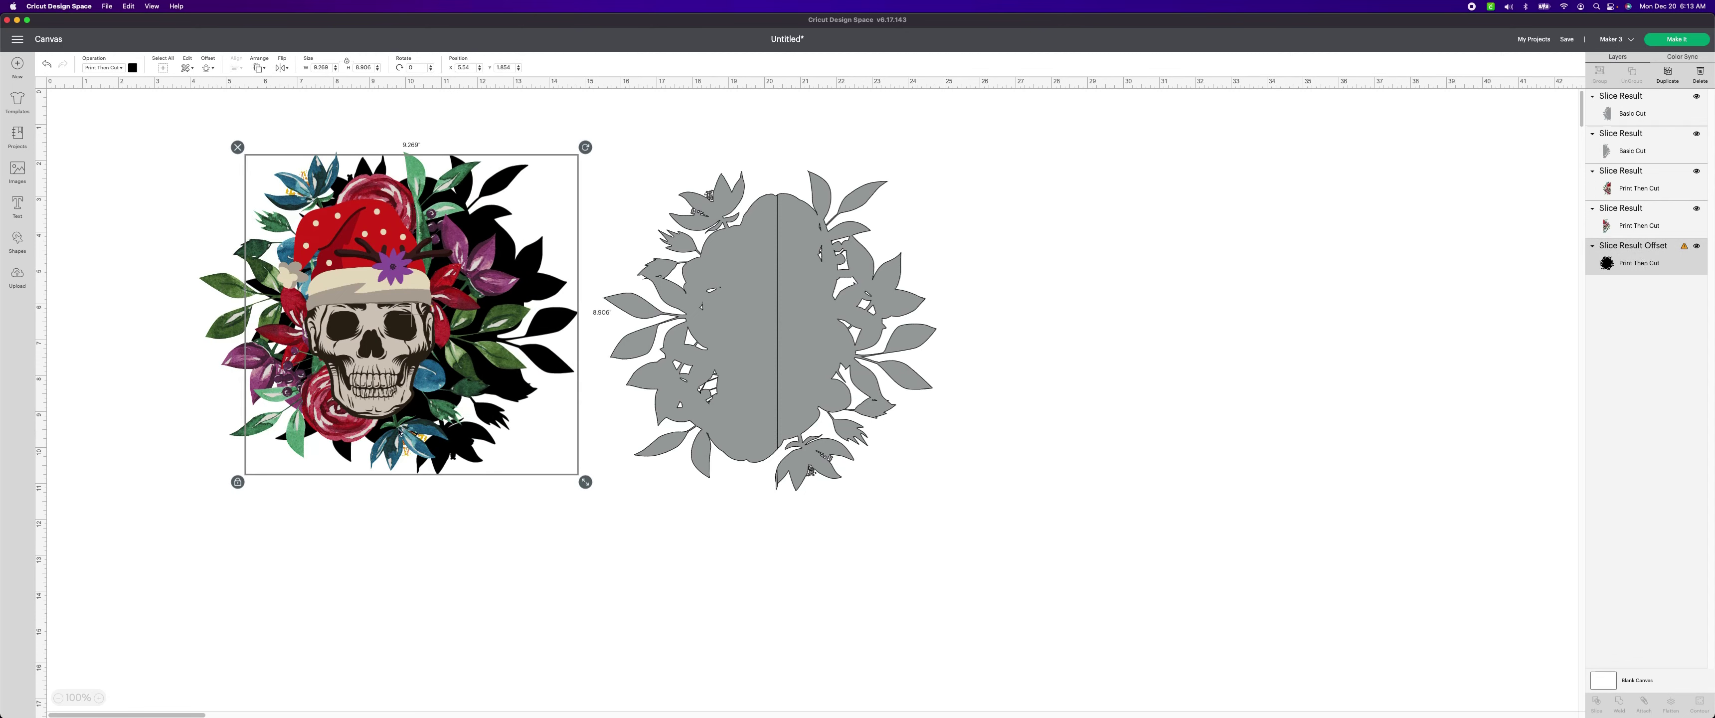
pyautogui.moveTo(546, 361); pyautogui.dragTo(1272, 372)
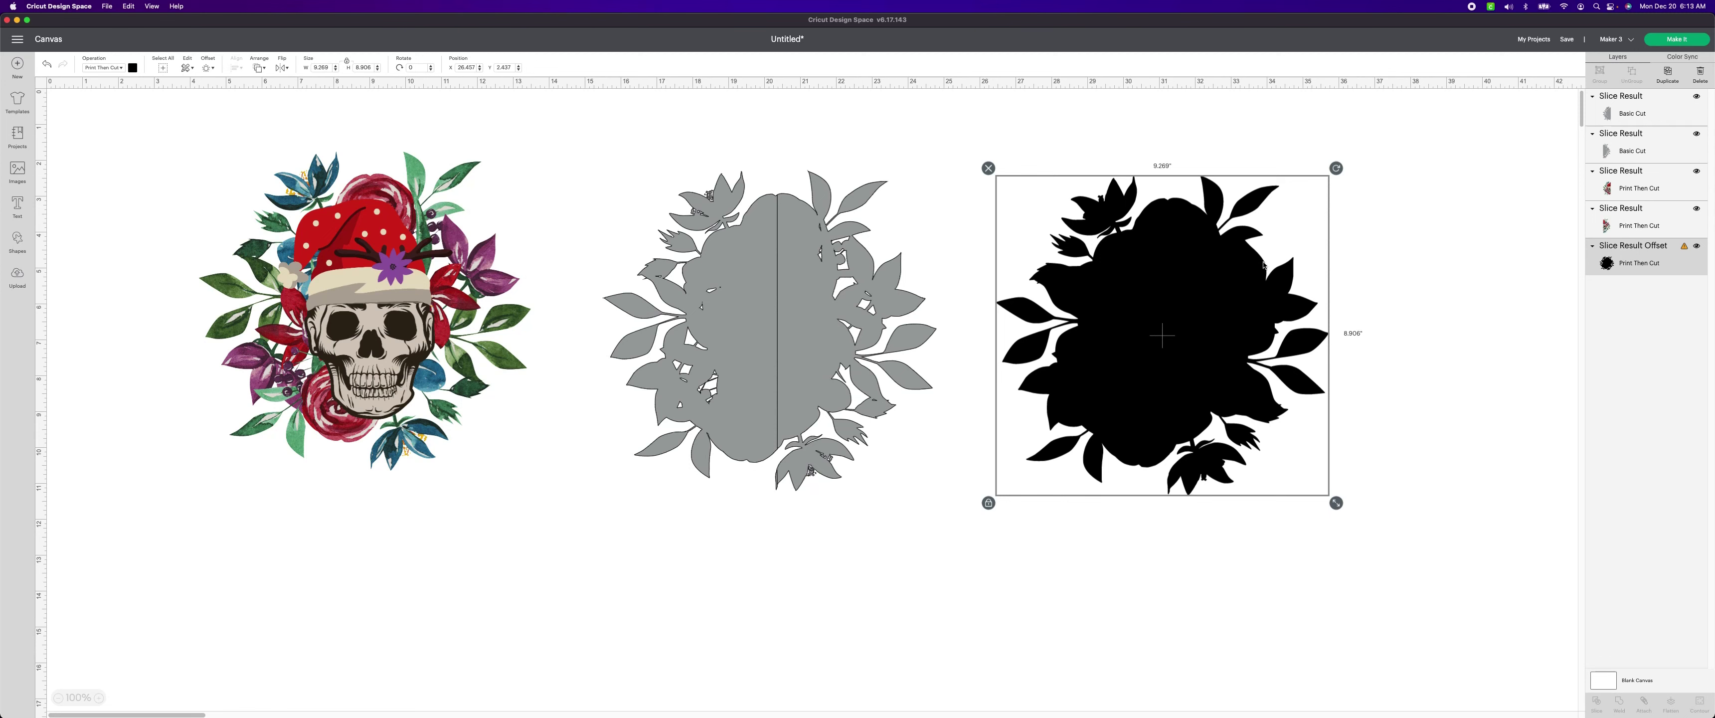
# Make the outline a Basic Cut and delete the split grey copy in the middle
pyautogui.click(105, 67)
pyautogui.click(100, 93)
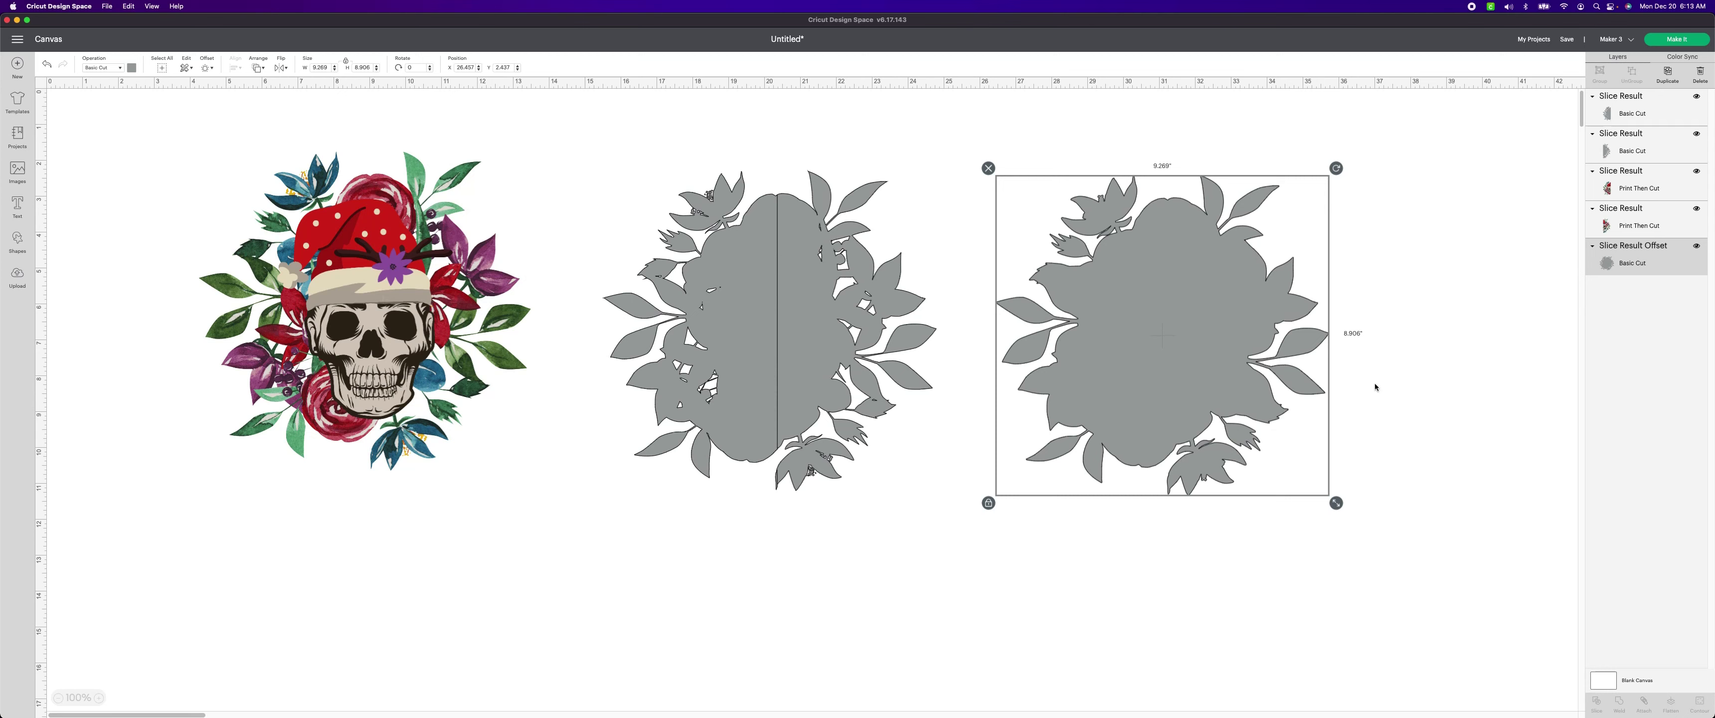
pyautogui.moveTo(693, 161); pyautogui.dragTo(908, 499)
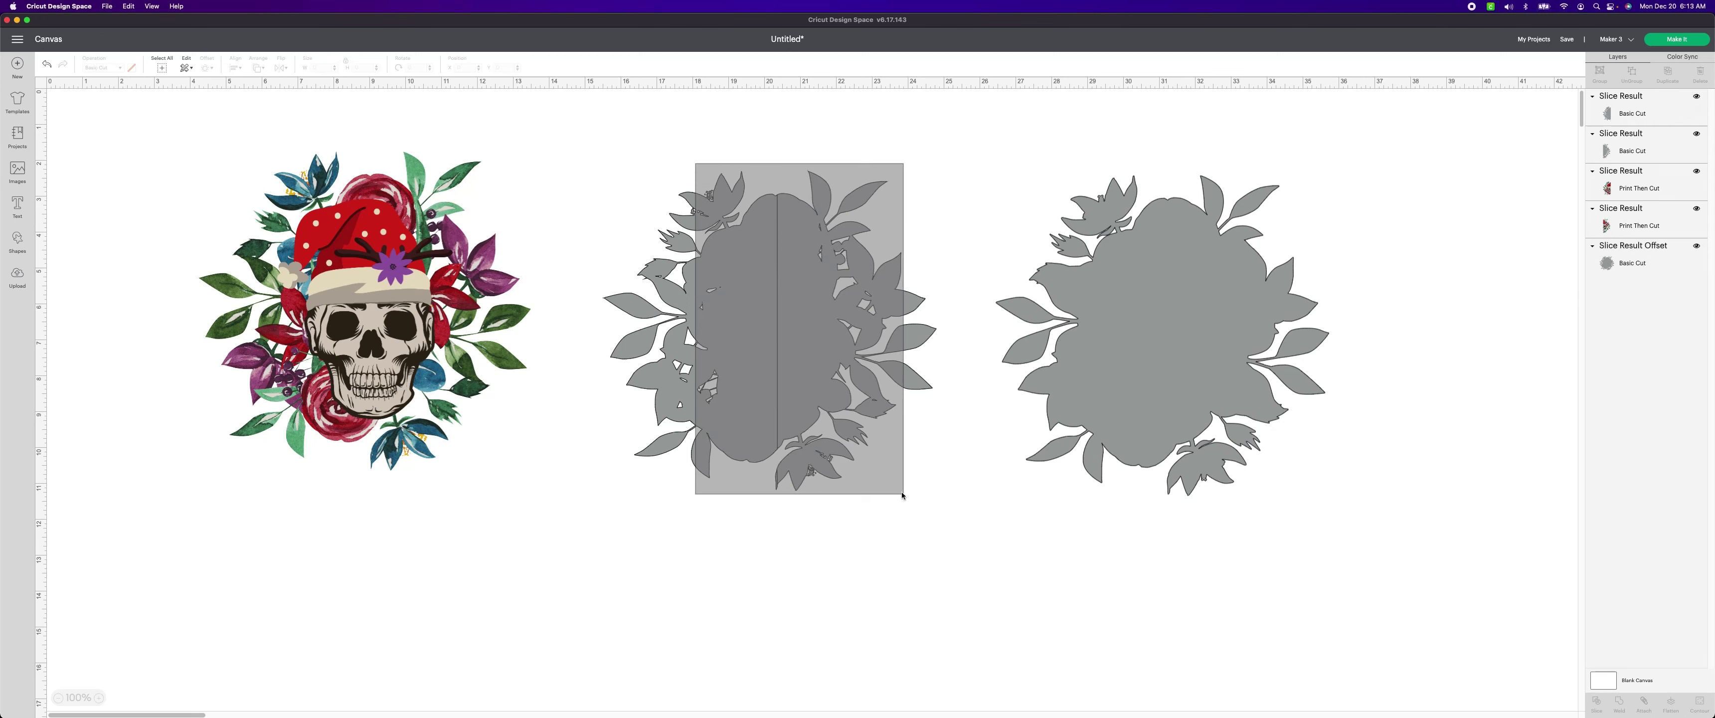
pyautogui.press('Delete')
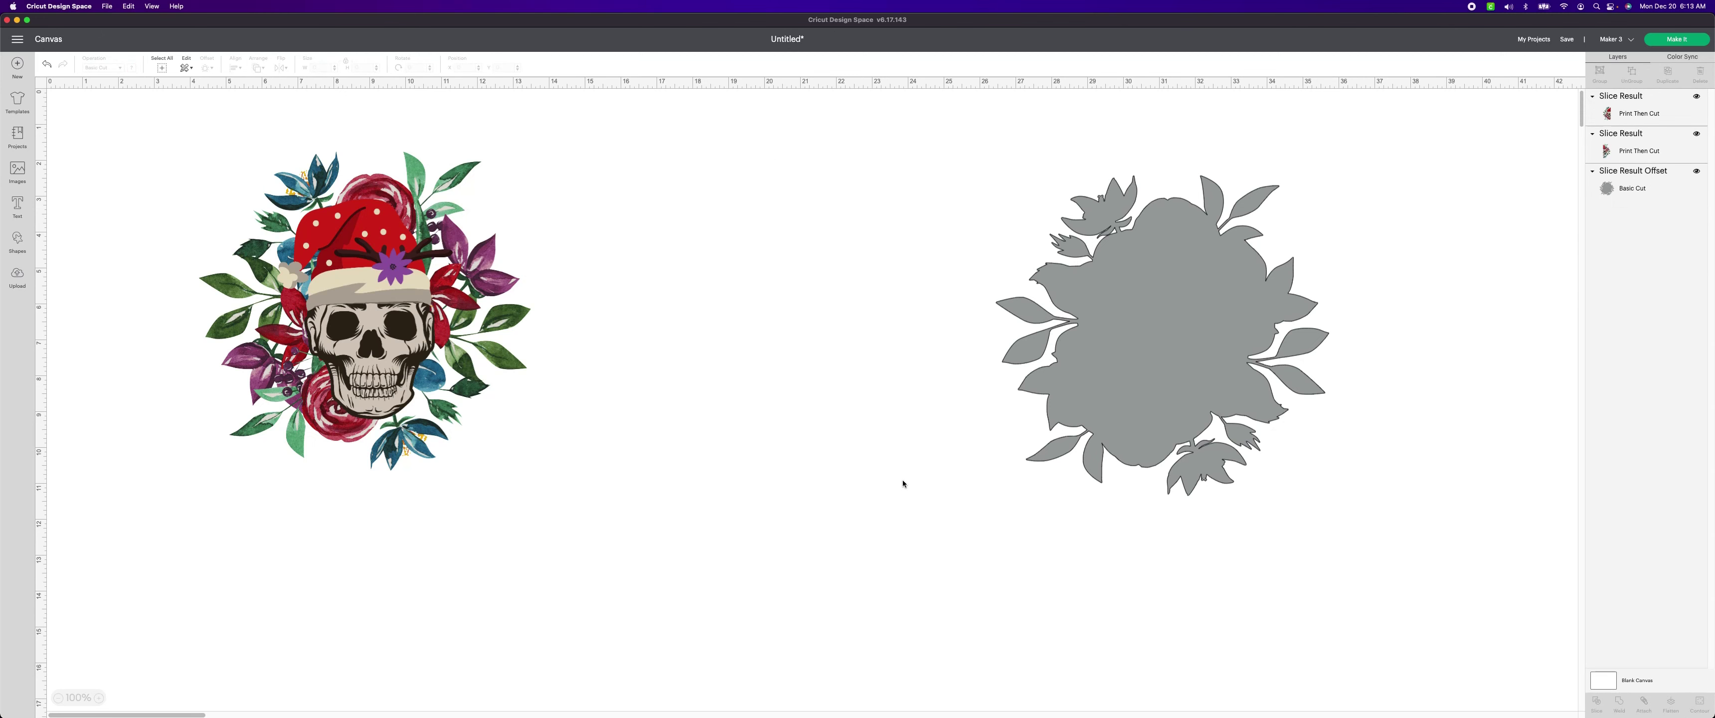
# Center the grey outline beside the skull and proceed with Make It
pyautogui.moveTo(1107, 337); pyautogui.dragTo(790, 311)
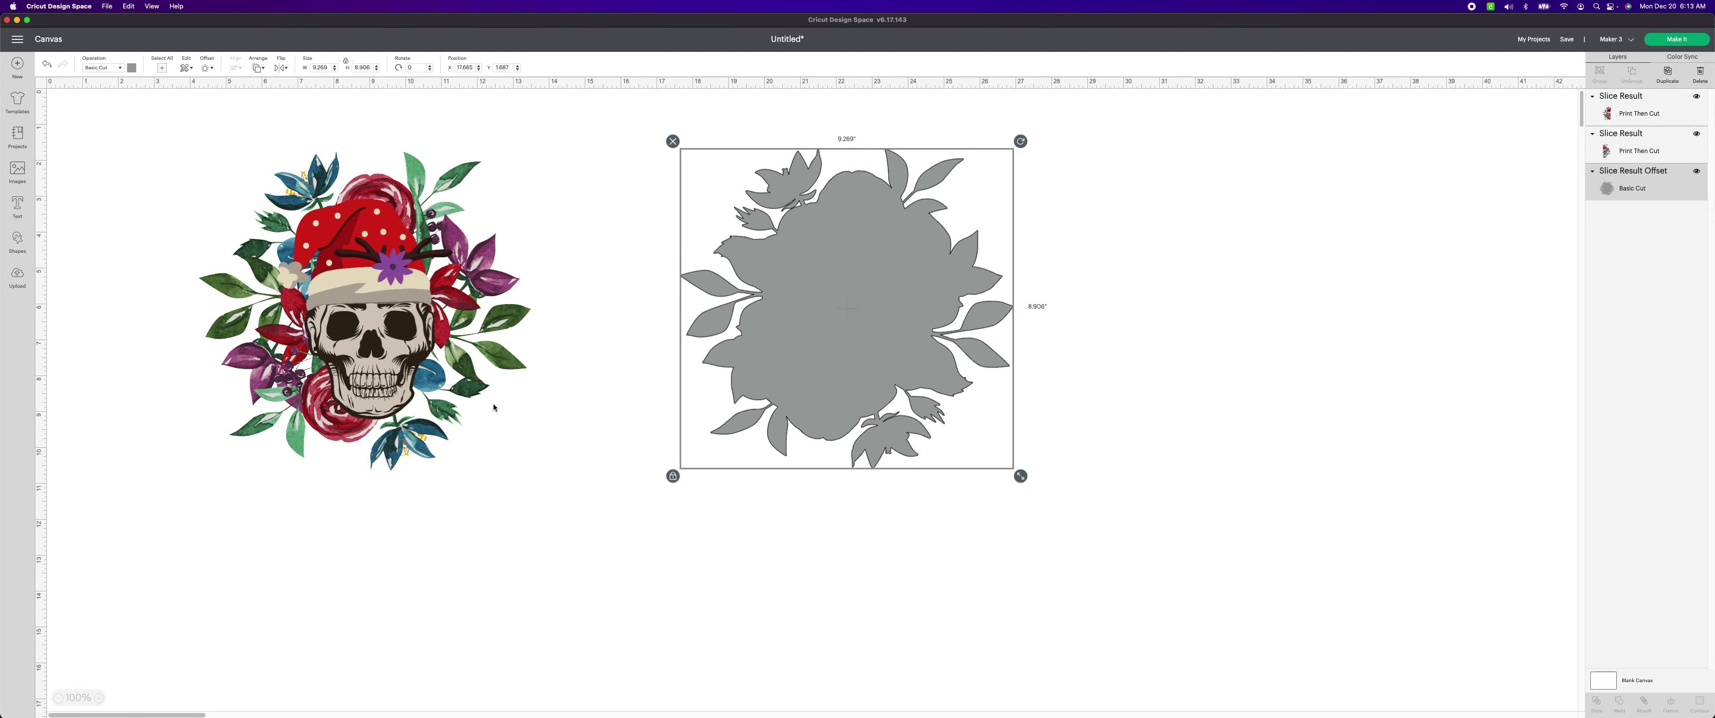
pyautogui.click(1046, 428)
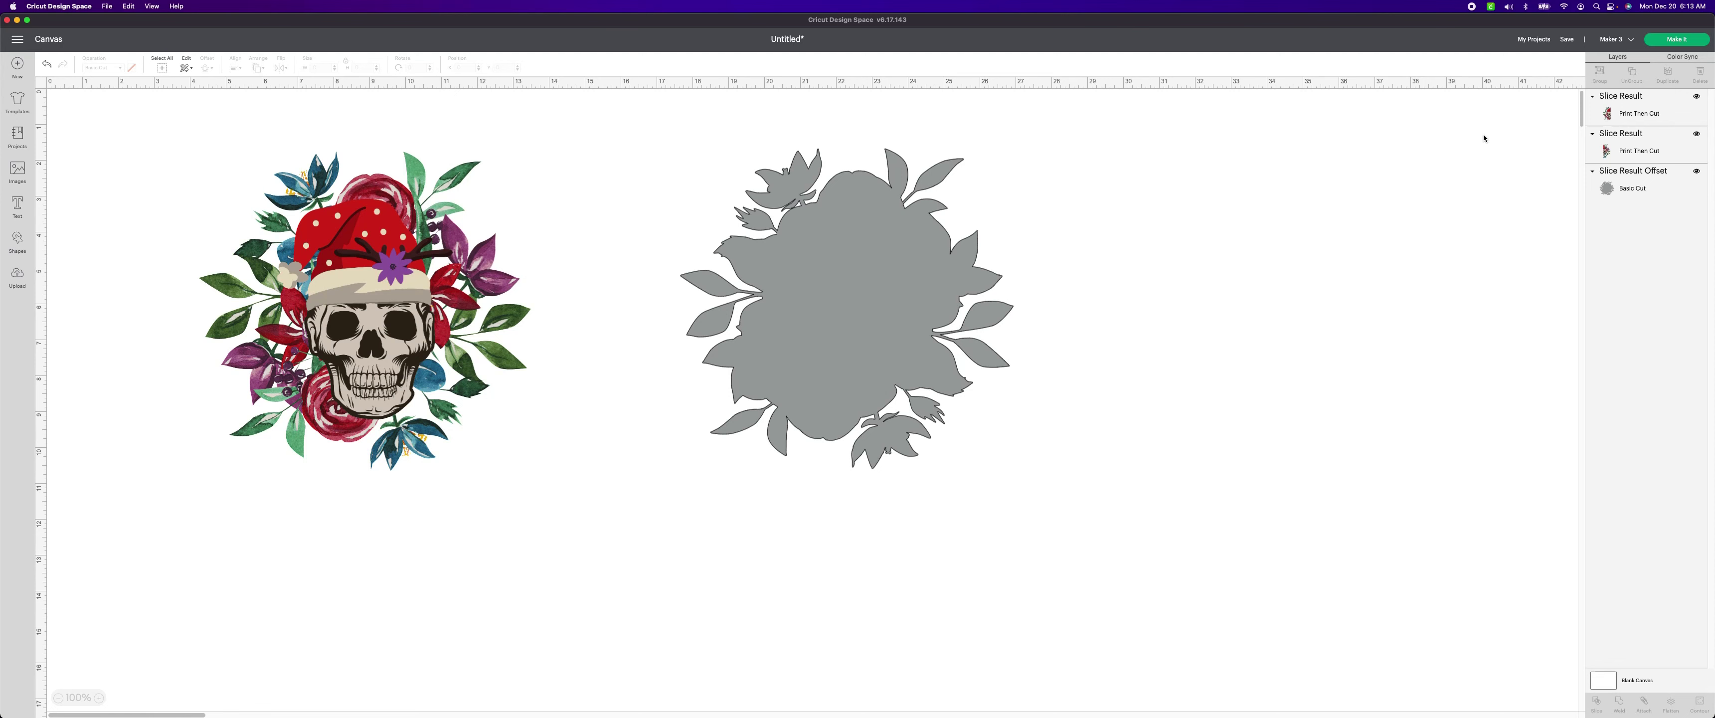
pyautogui.click(1668, 40)
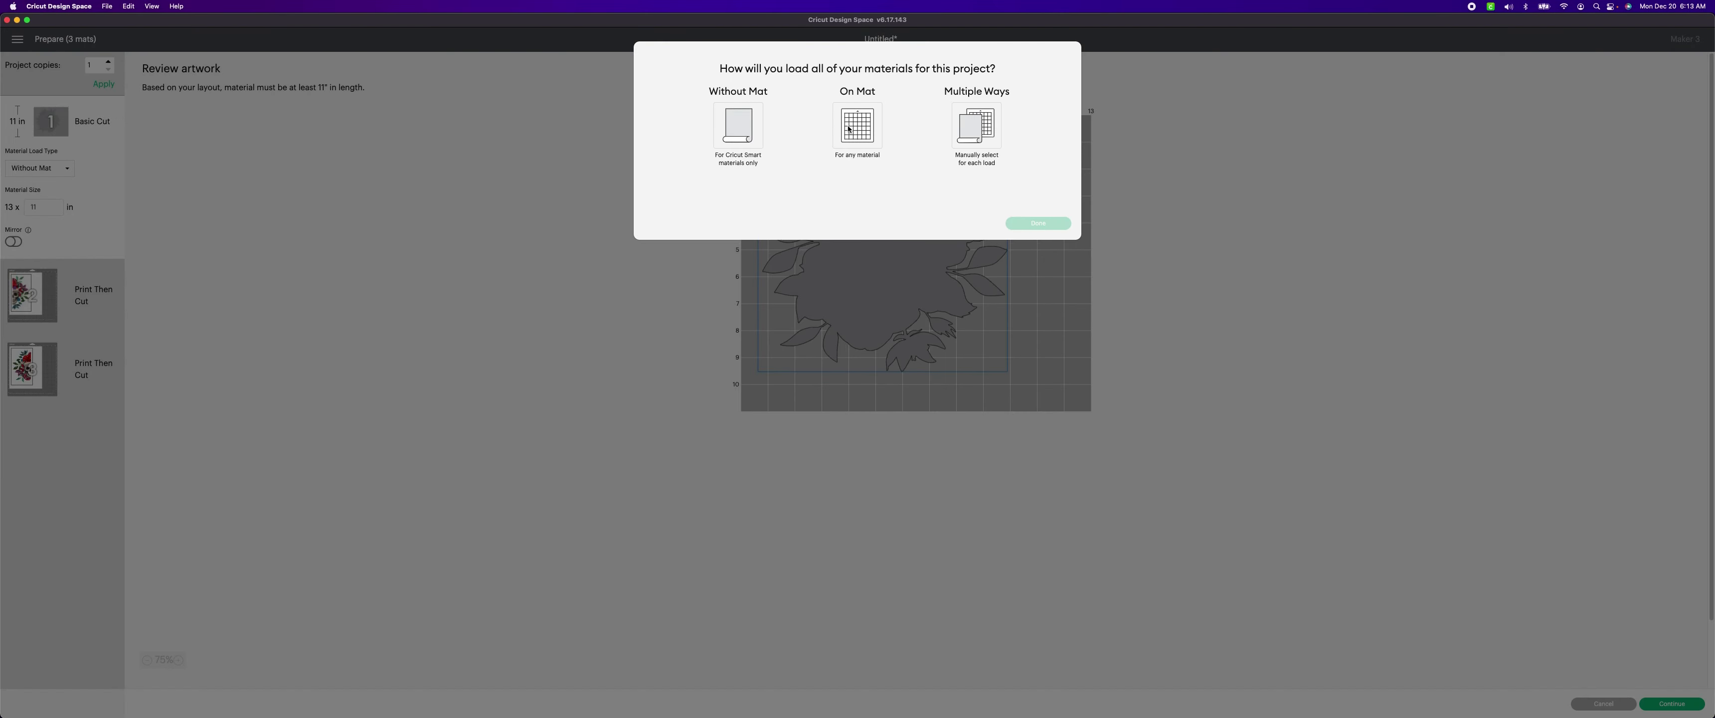
# Load the materials On Mat, placing the outline on a 12 x 12 in Basic Cut mat
pyautogui.click(849, 128)
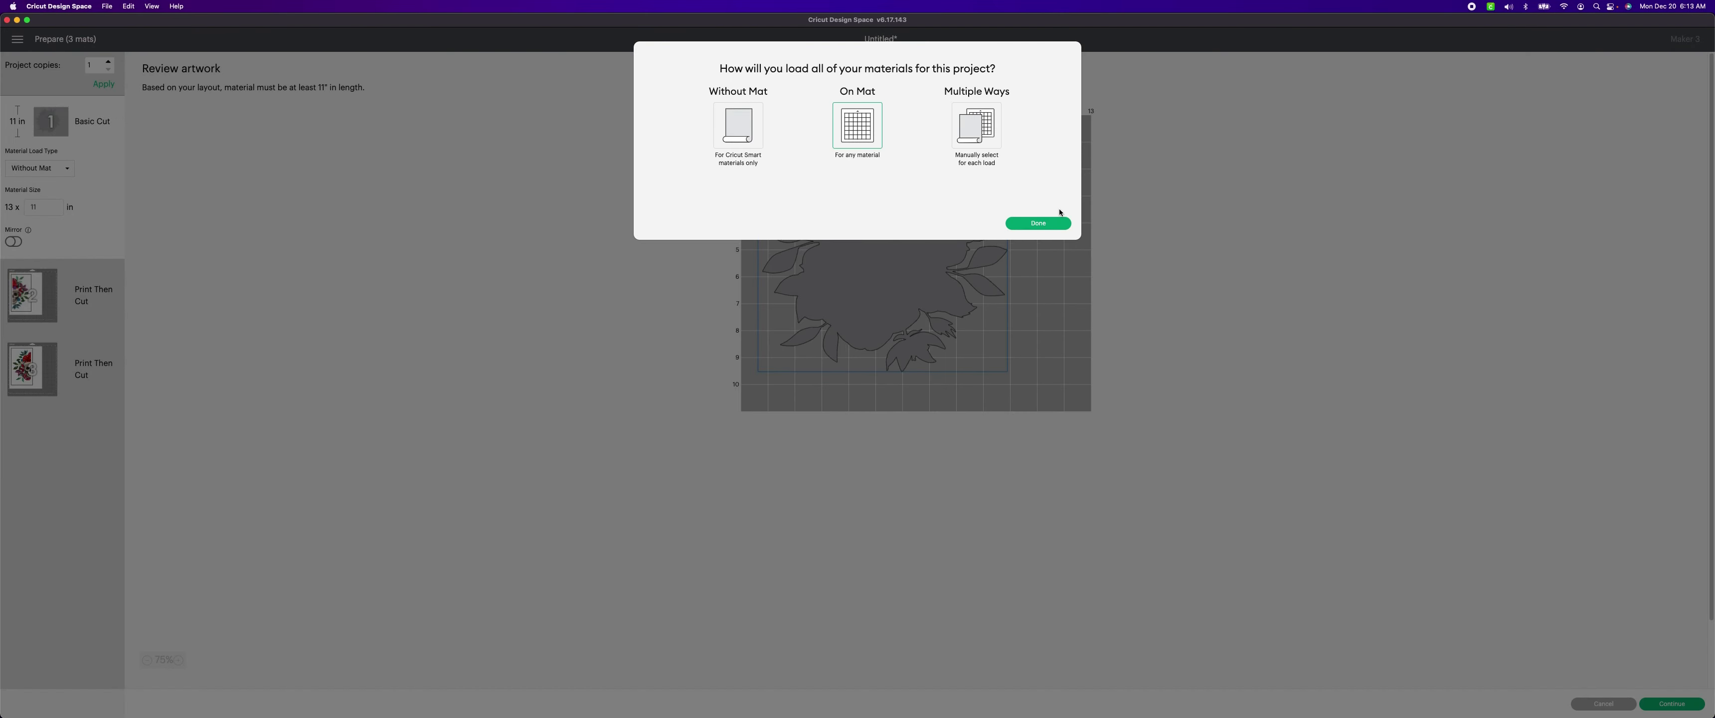
pyautogui.click(1051, 223)
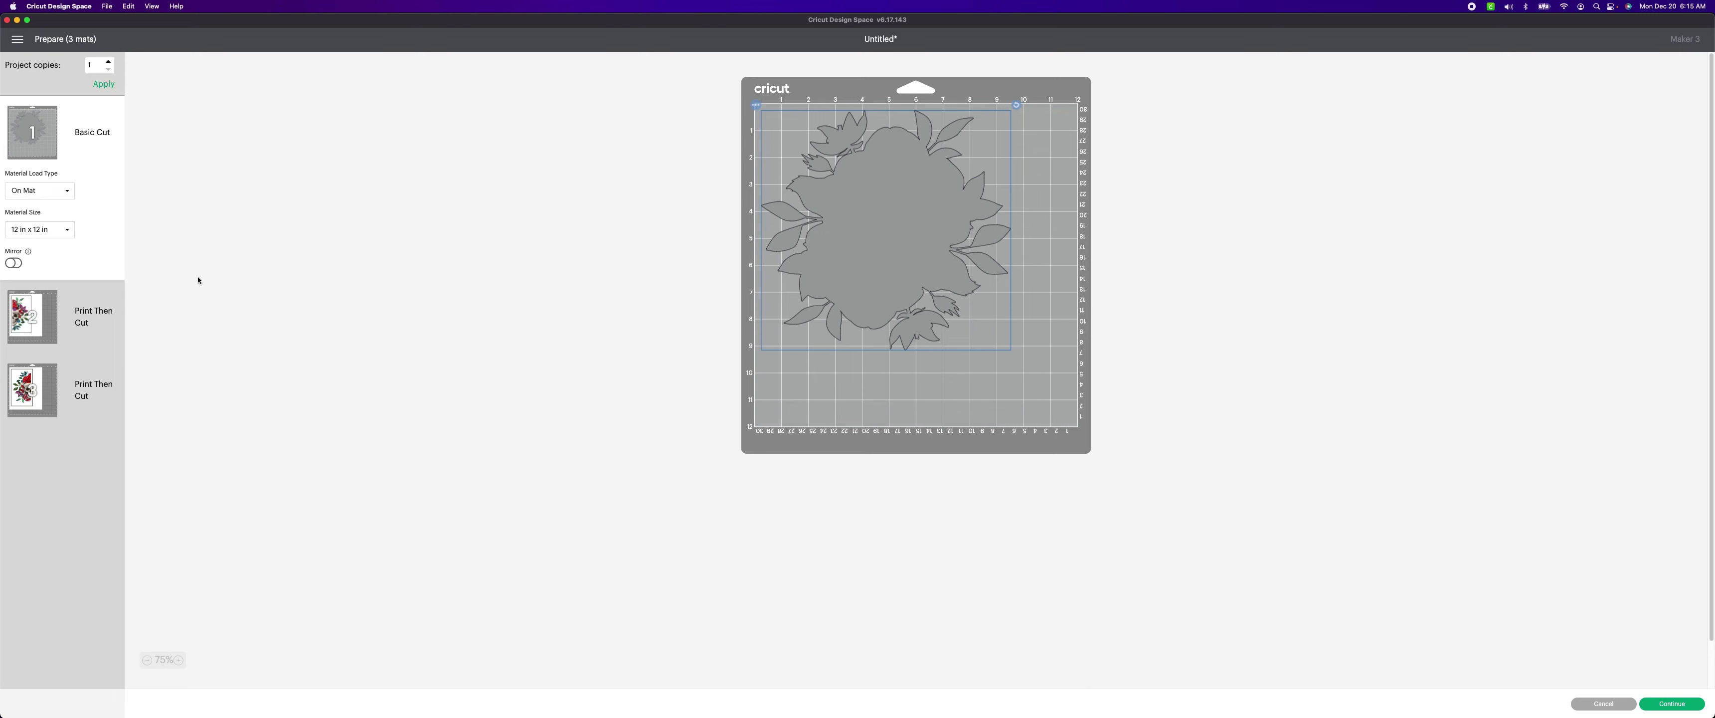
# Preview mats 2 and 3 (Print Then Cut) and mat 1 (Basic Cut), then continue to Make
pyautogui.click(72, 321)
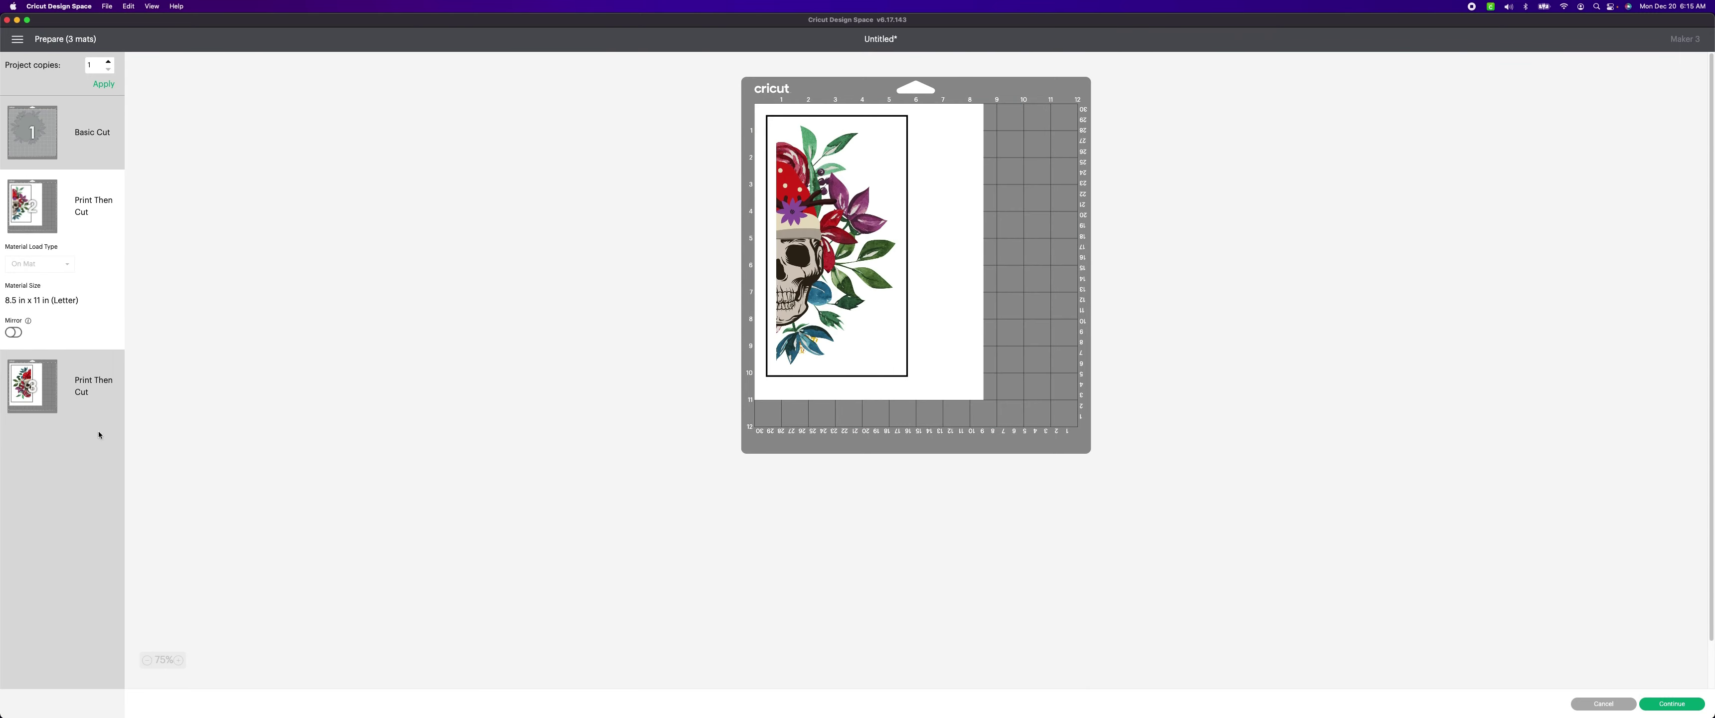
pyautogui.click(90, 381)
pyautogui.click(103, 233)
pyautogui.click(90, 124)
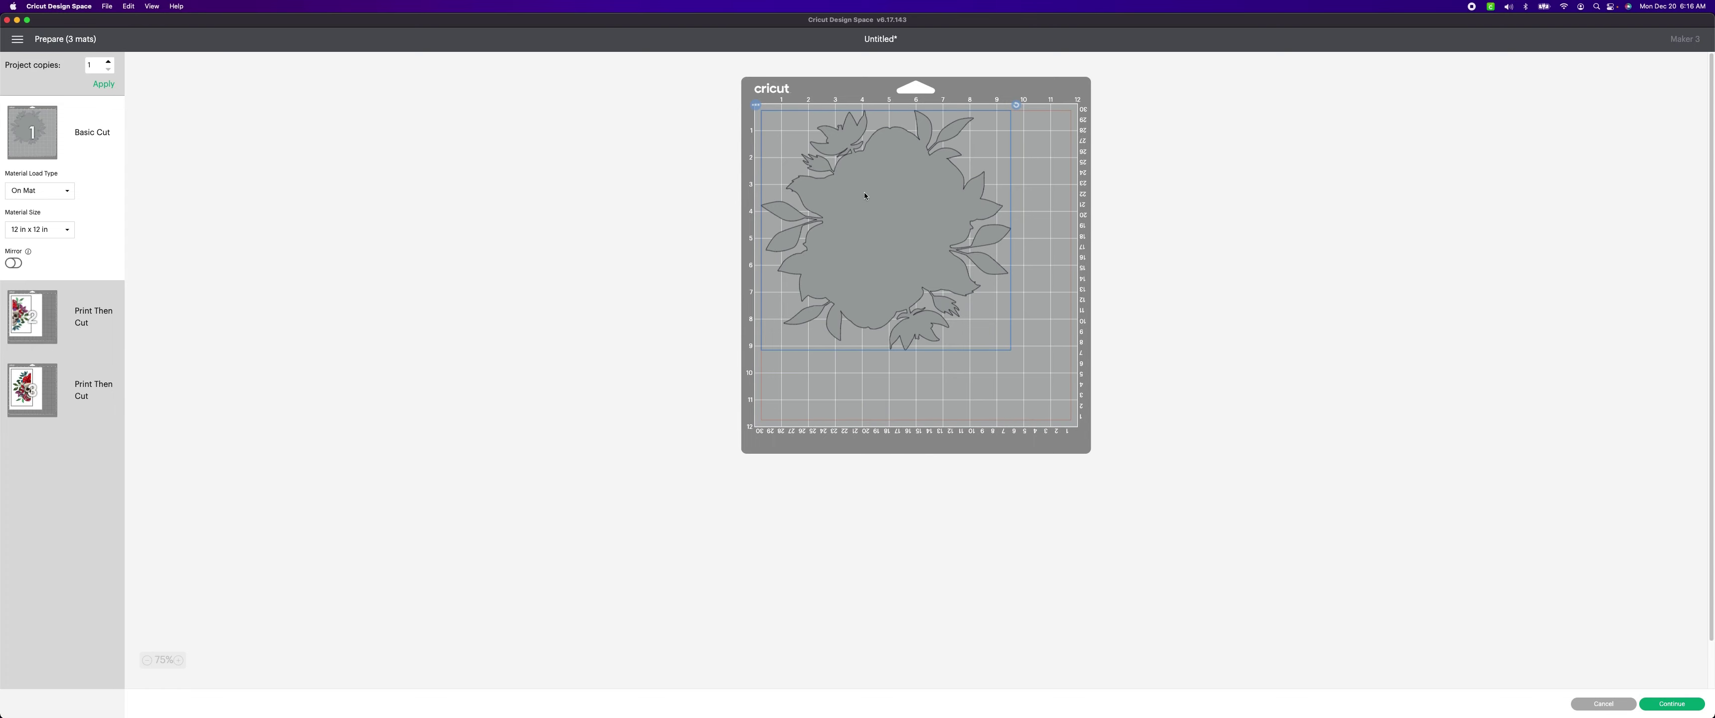
pyautogui.click(1667, 703)
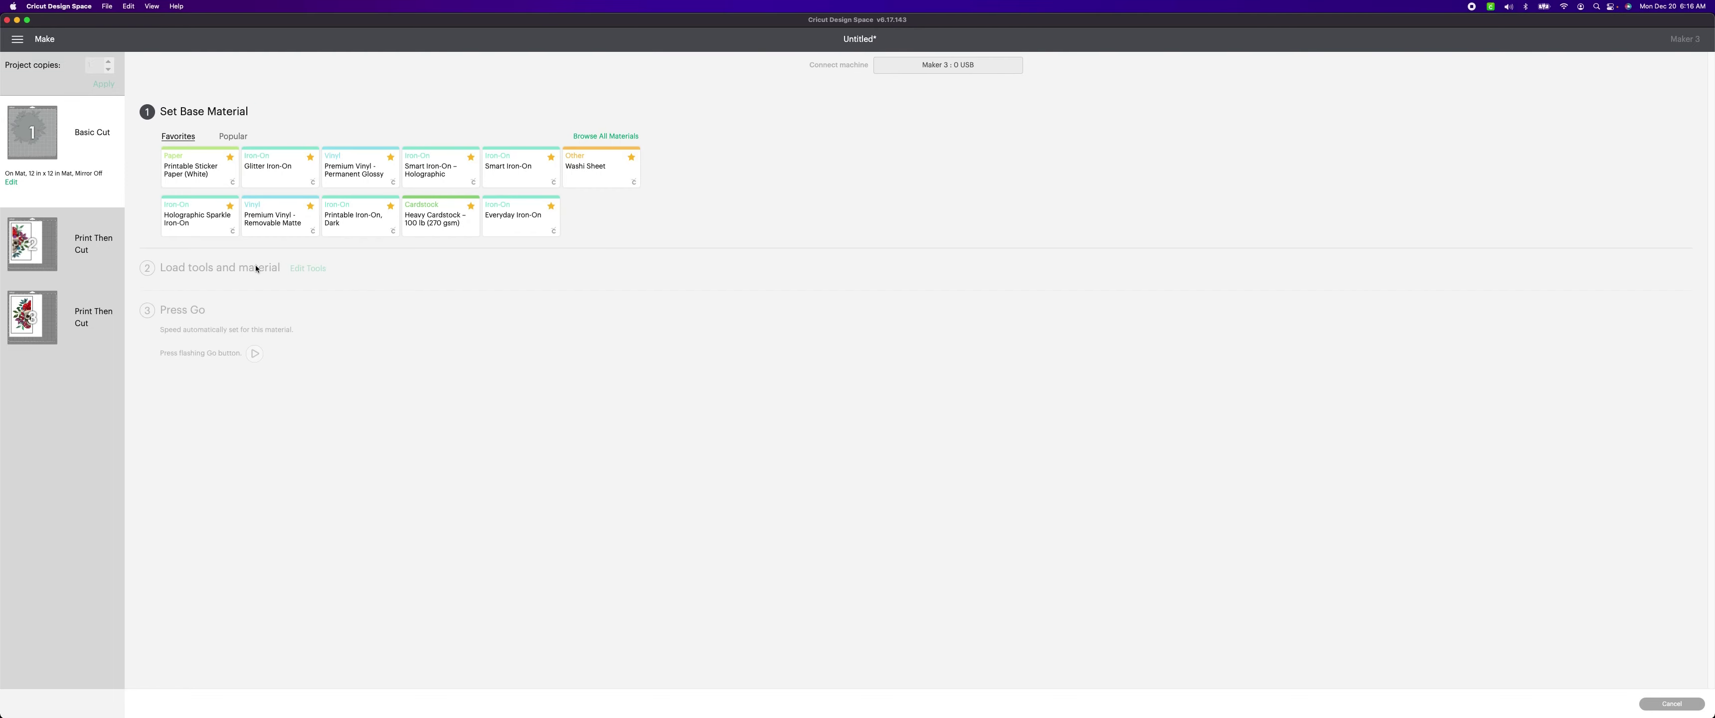
# Select the Basic Cut mat and set its base material to Flocked Iron-On via material search
pyautogui.click(104, 238)
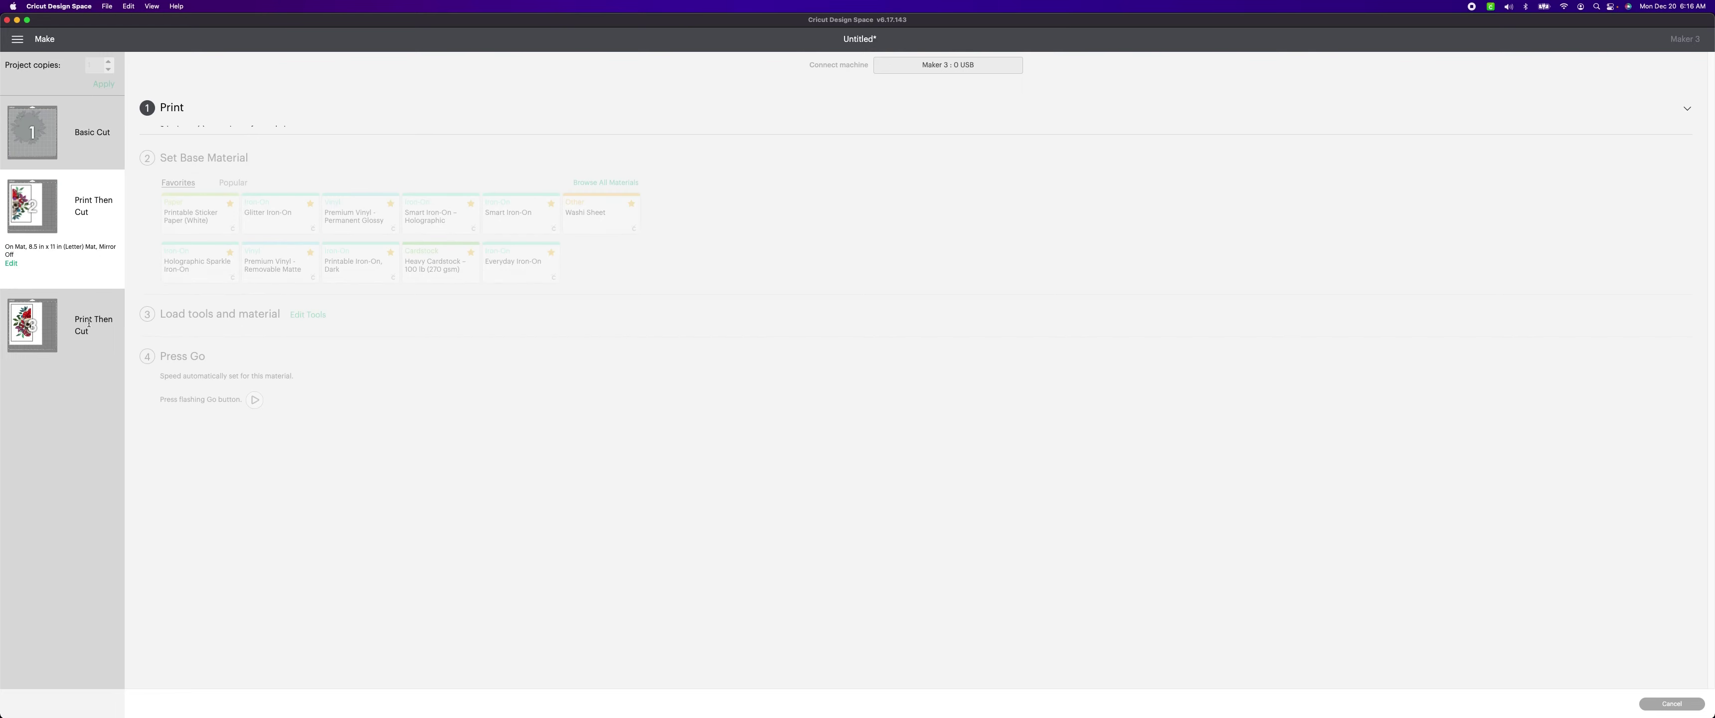
pyautogui.click(103, 214)
pyautogui.click(105, 150)
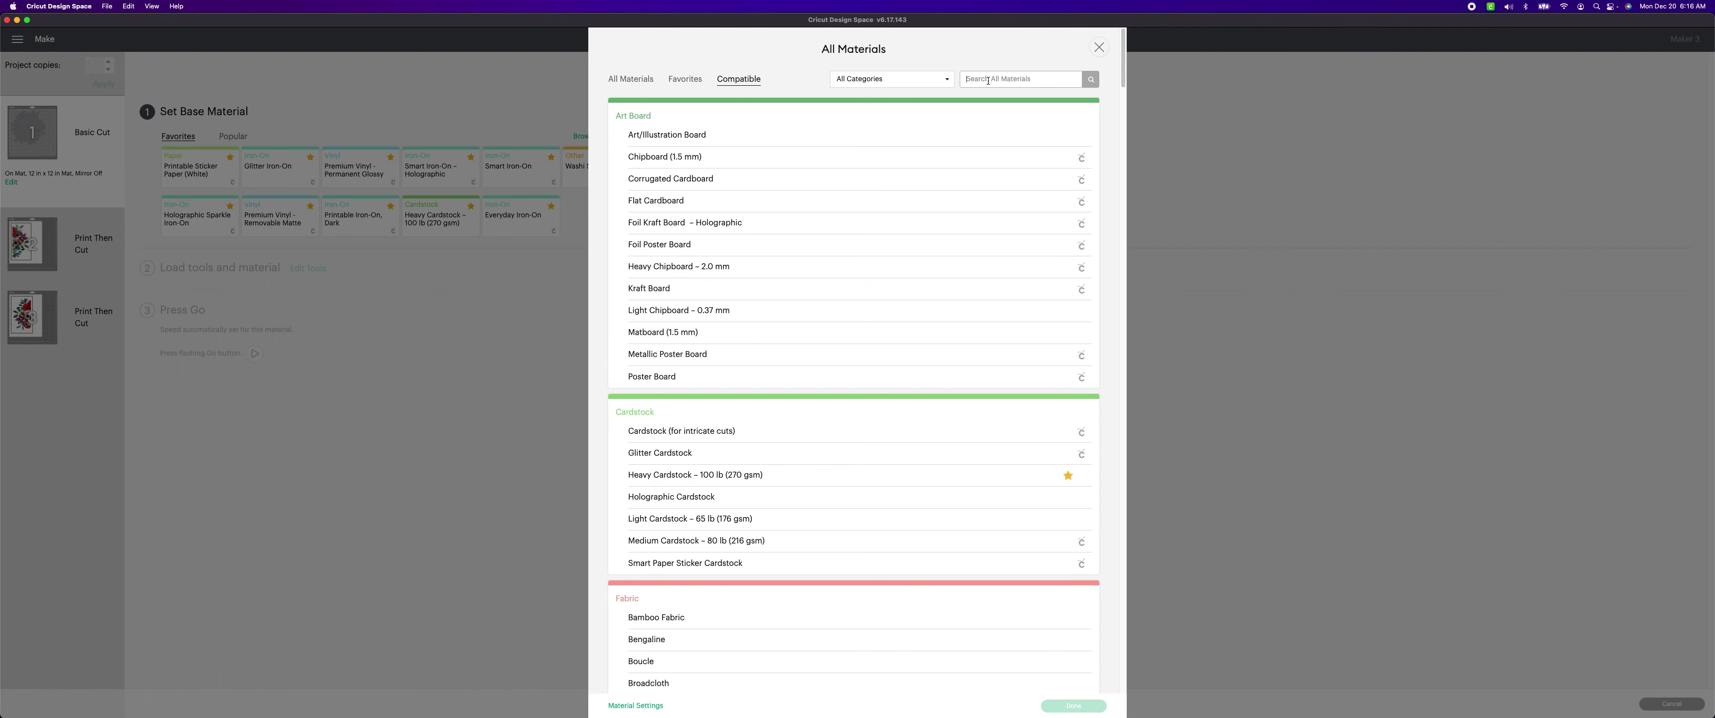
pyautogui.write('easy')
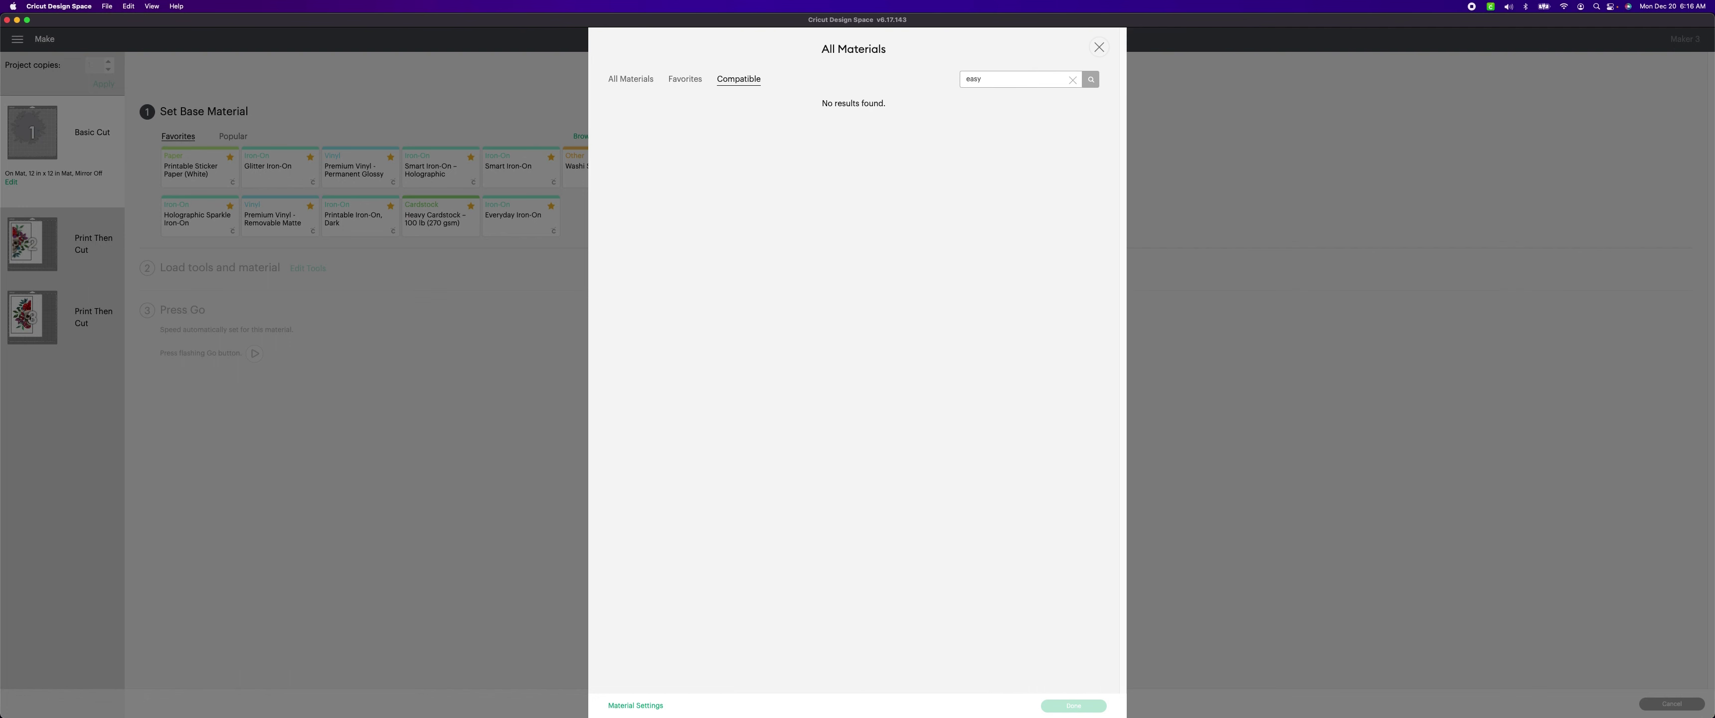
pyautogui.press('BackSpace')
pyautogui.press('BackSpace')
pyautogui.press('BackSpace')
pyautogui.write('s')
pyautogui.press('BackSpace')
pyautogui.press('BackSpace')
pyautogui.write('flocked')
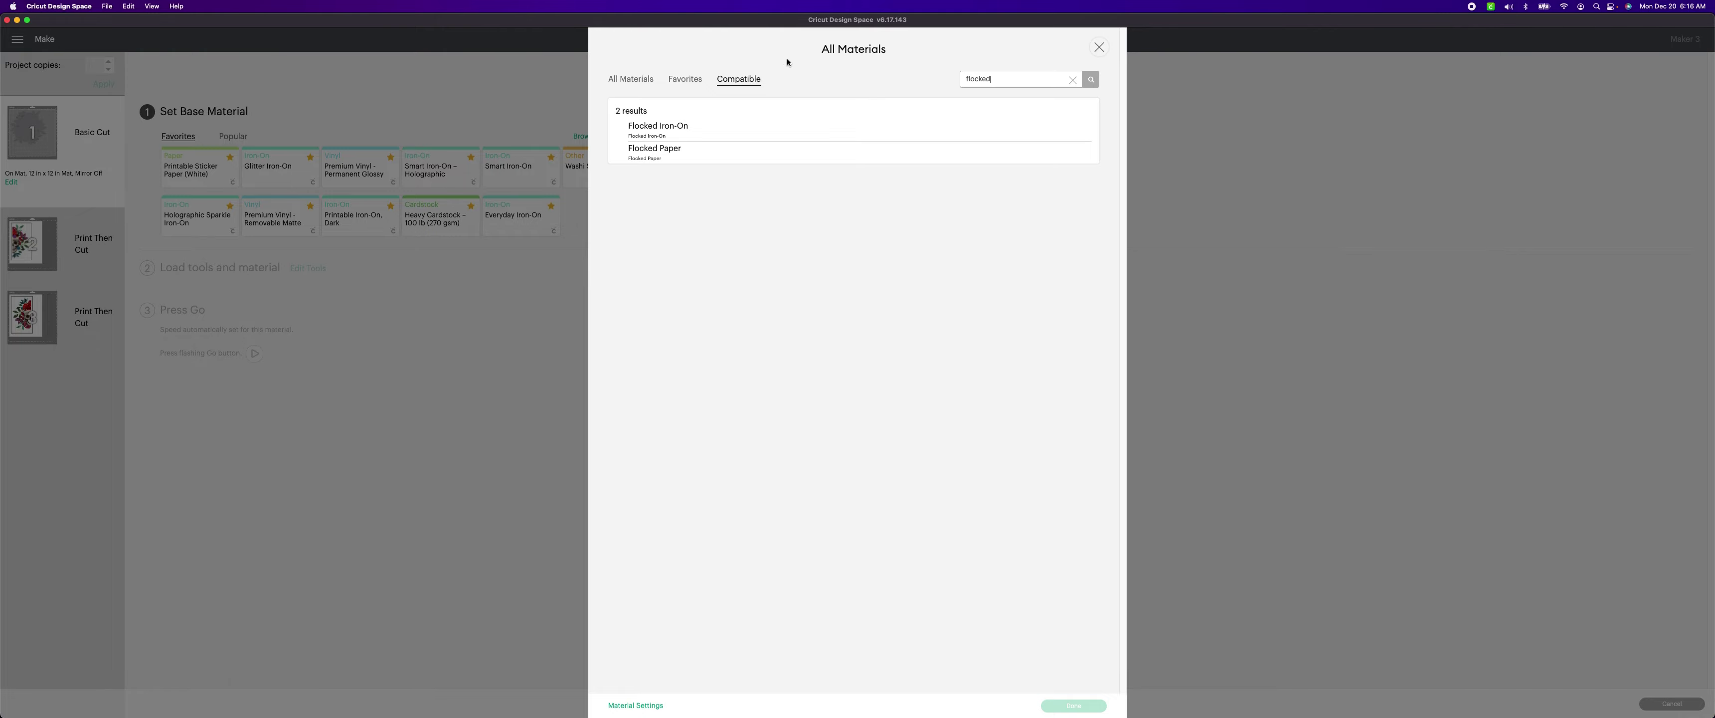
pyautogui.click(655, 130)
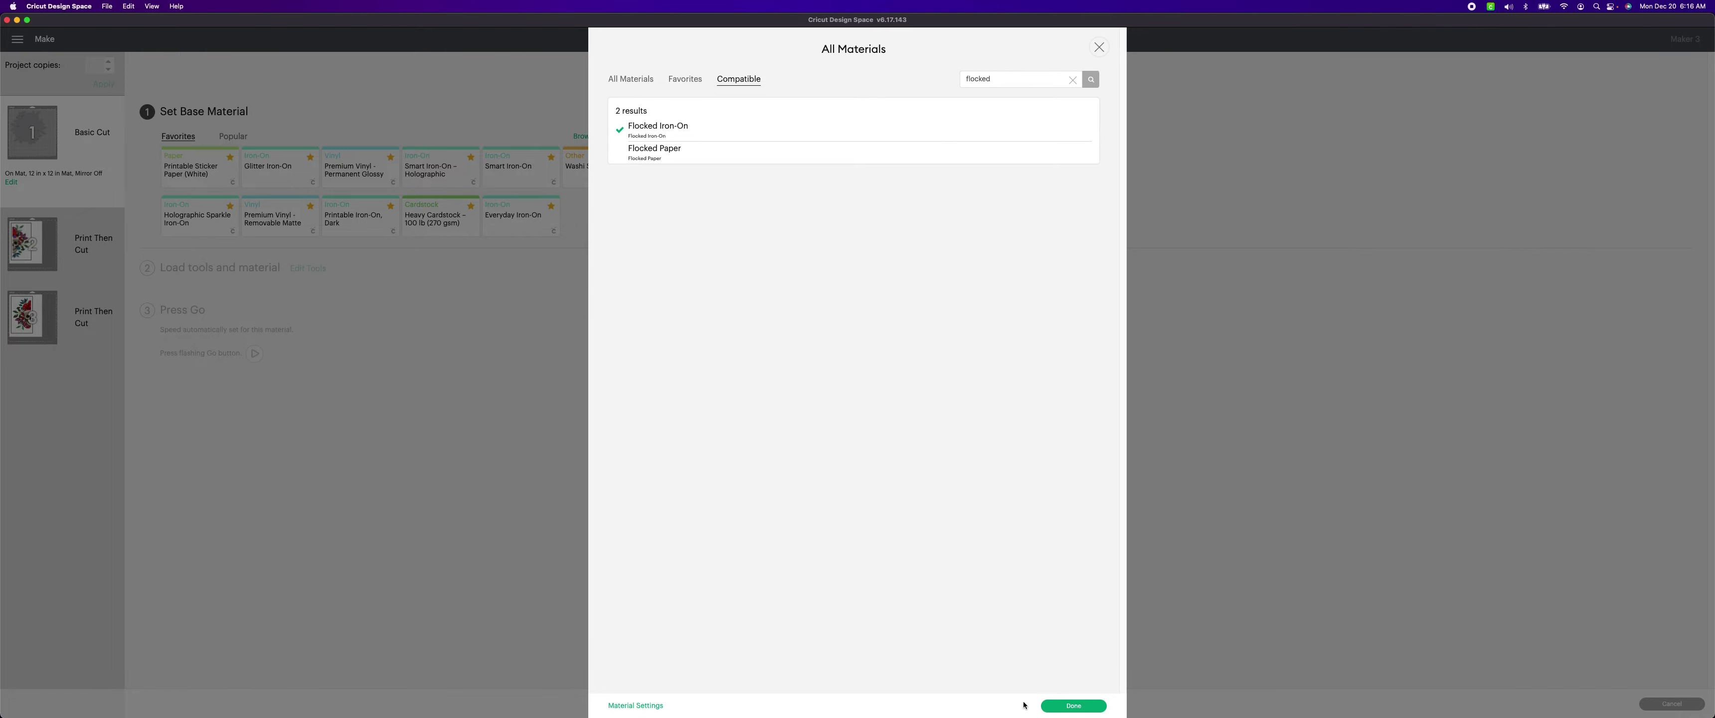
pyautogui.click(1074, 705)
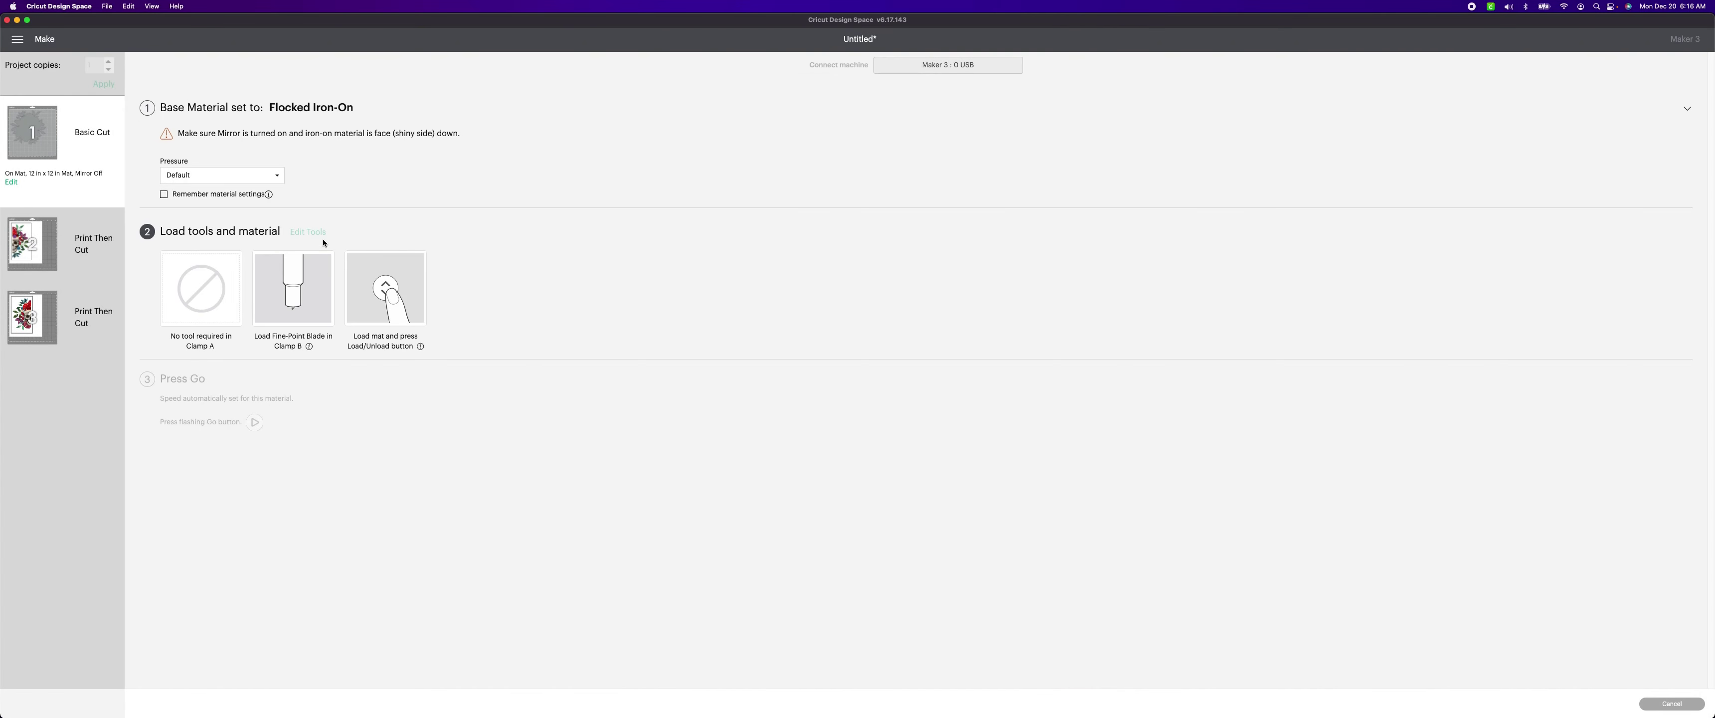
# Set the cut pressure to More and turn Mirror on for the Basic Cut mat
pyautogui.click(253, 177)
pyautogui.click(252, 200)
pyautogui.click(11, 182)
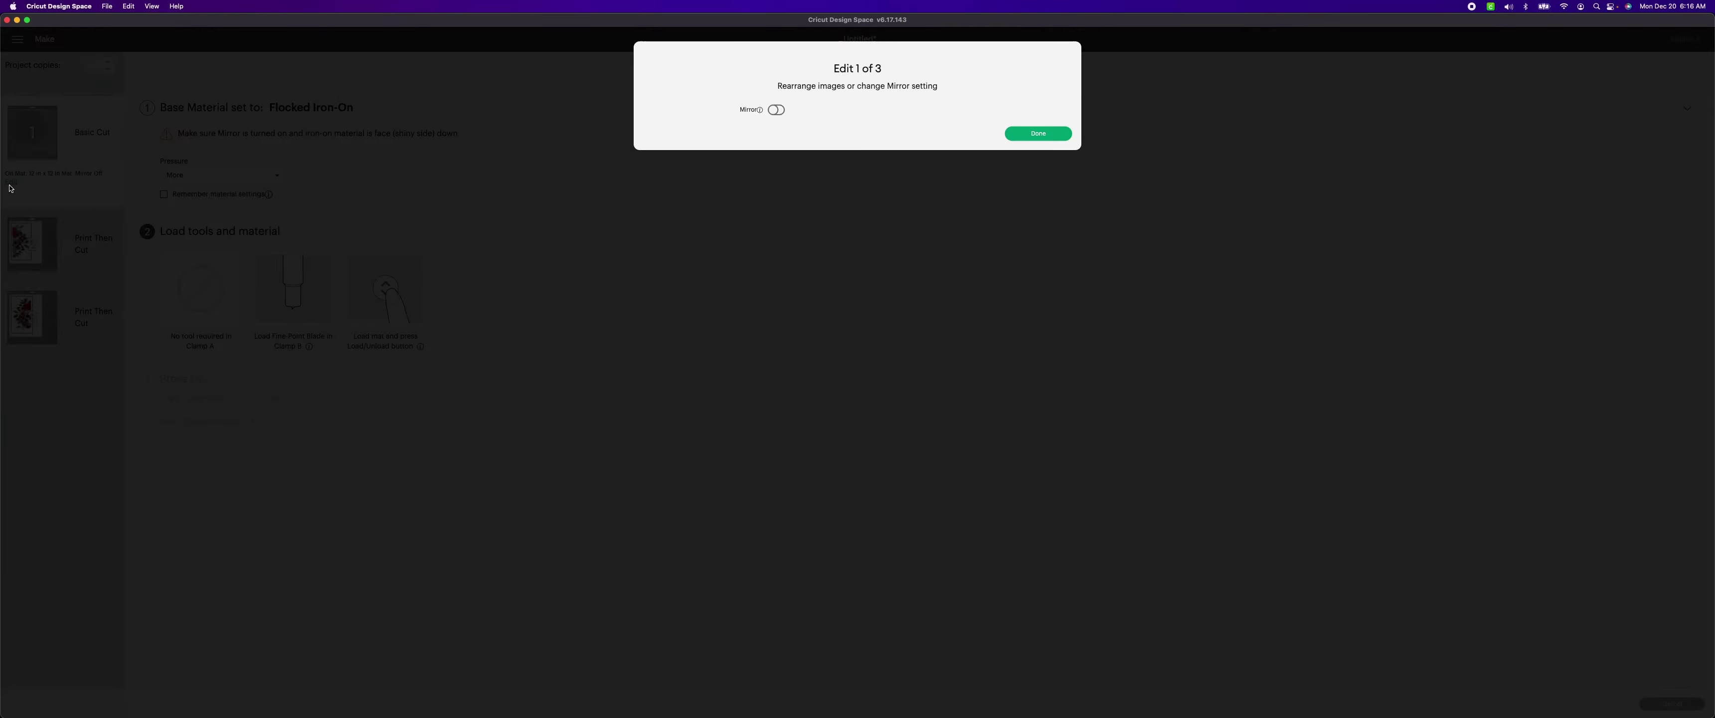
pyautogui.click(777, 362)
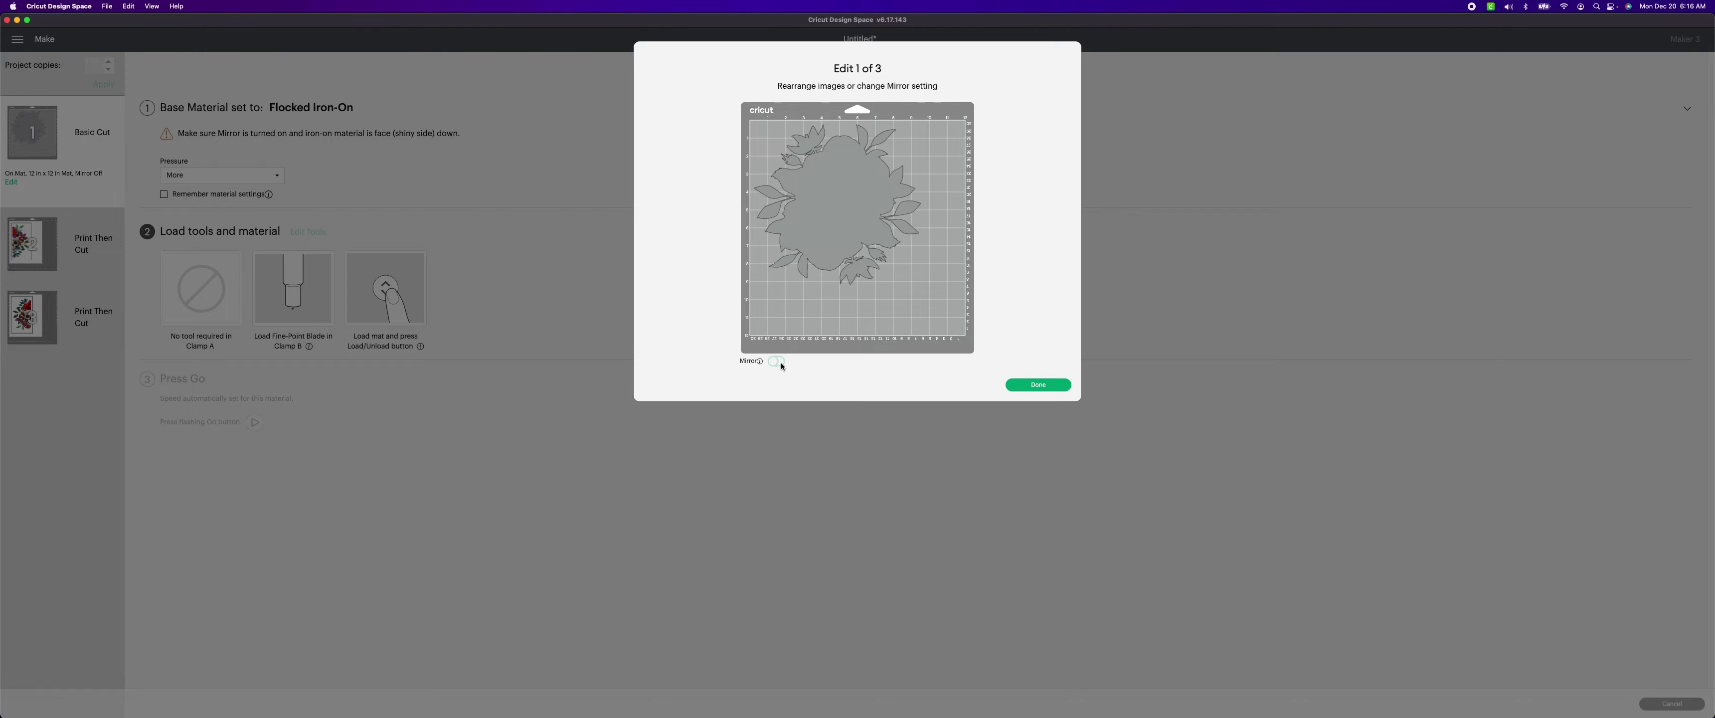
pyautogui.click(1055, 391)
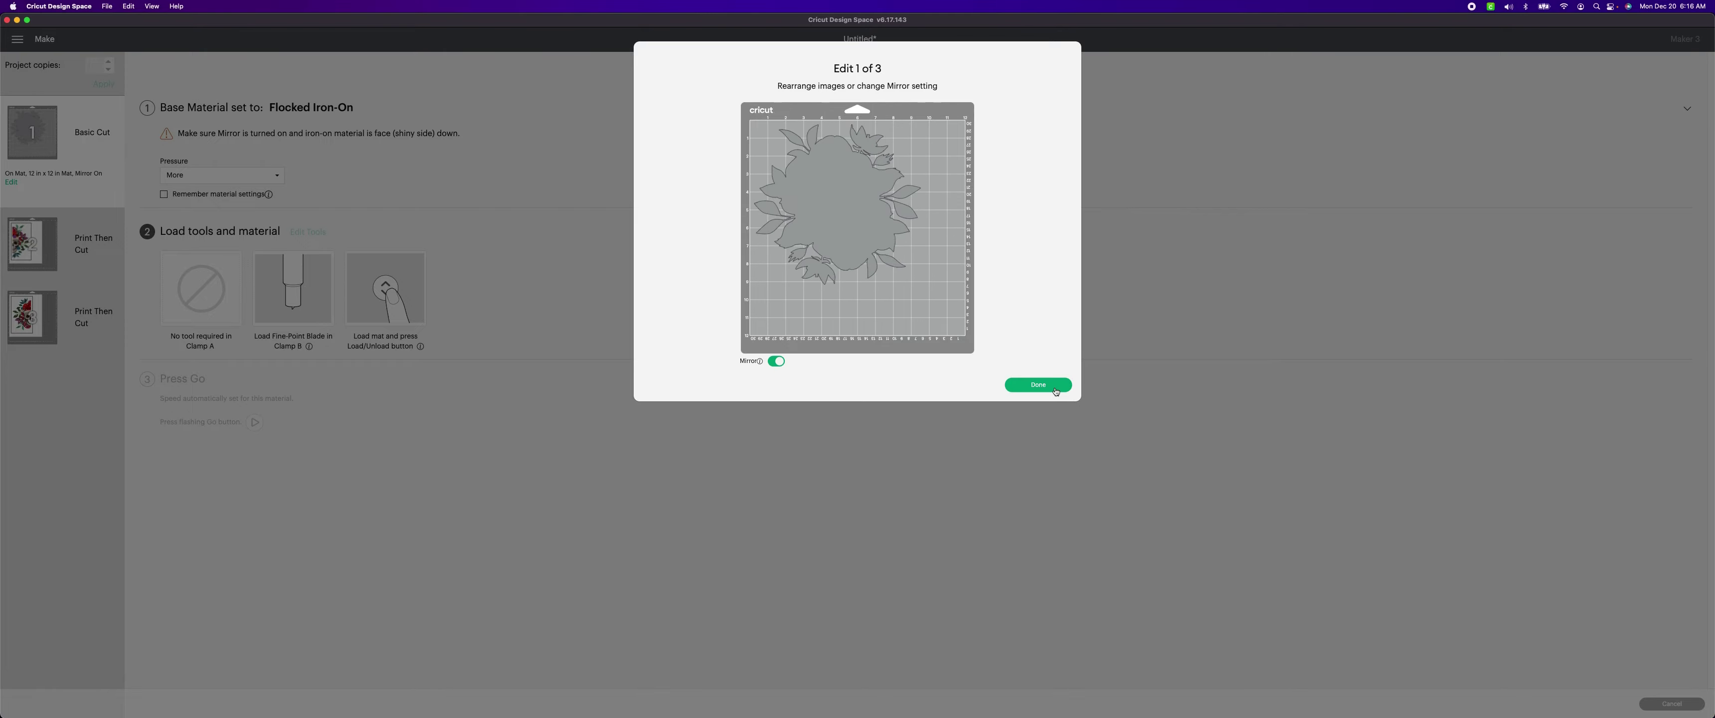